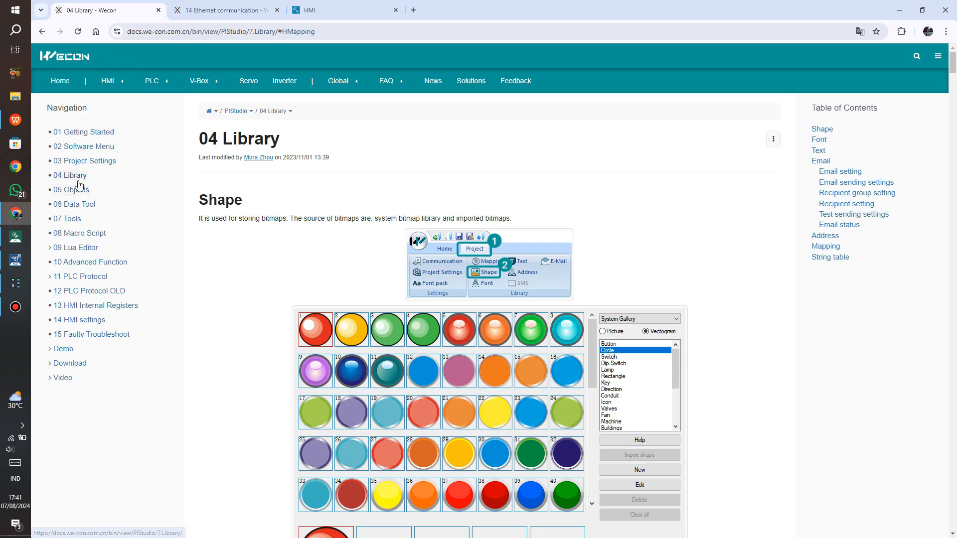
Read the Mapping section of the Library documentation, examining the address mapping dialog and the descriptions of its fields.
{"action": "left_click", "coordinate": [823, 246]}
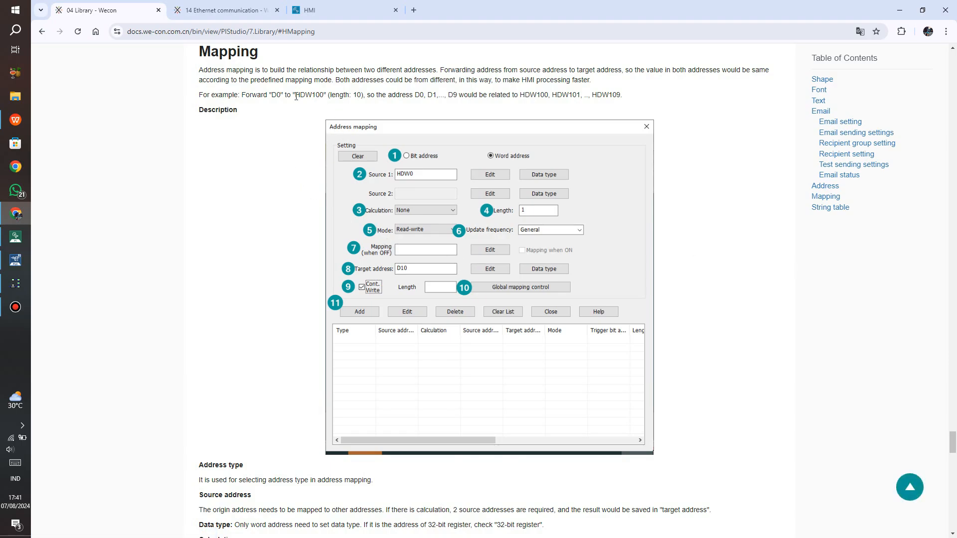
{"action": "scroll", "coordinate": [557, 176], "scroll_direction": "down", "scroll_amount": 1}
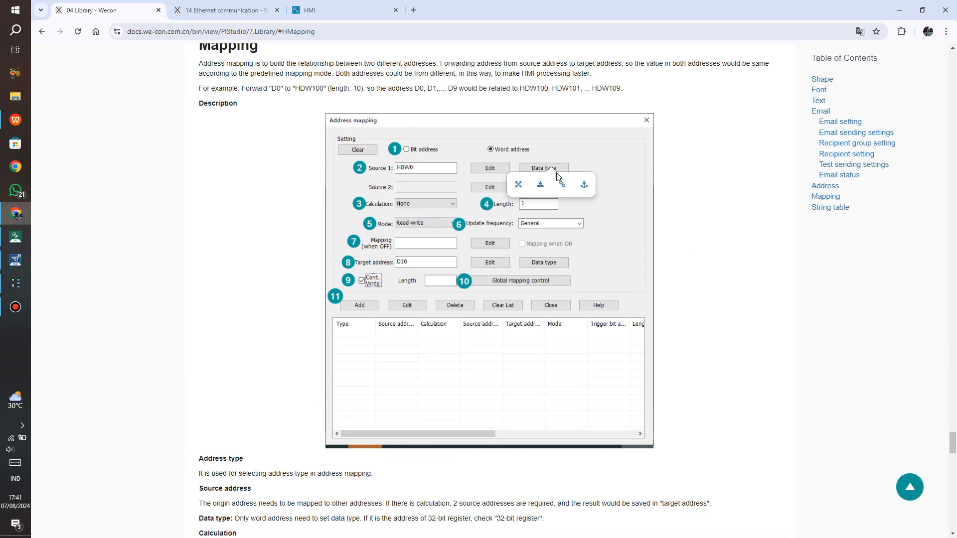
{"action": "scroll", "coordinate": [378, 267], "scroll_direction": "down", "scroll_amount": 2}
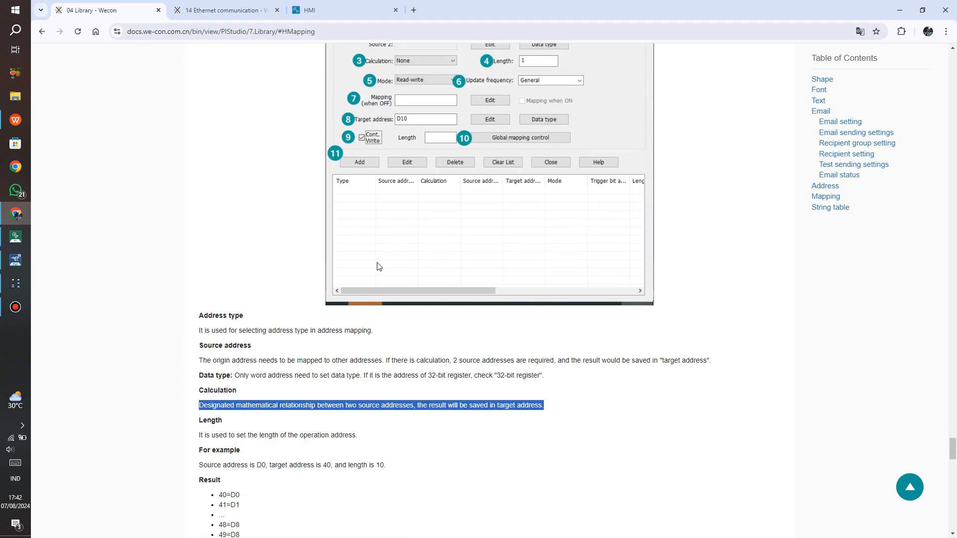
{"action": "scroll", "coordinate": [378, 267], "scroll_direction": "up", "scroll_amount": 3}
{"action": "scroll", "coordinate": [381, 299], "scroll_direction": "down", "scroll_amount": 3}
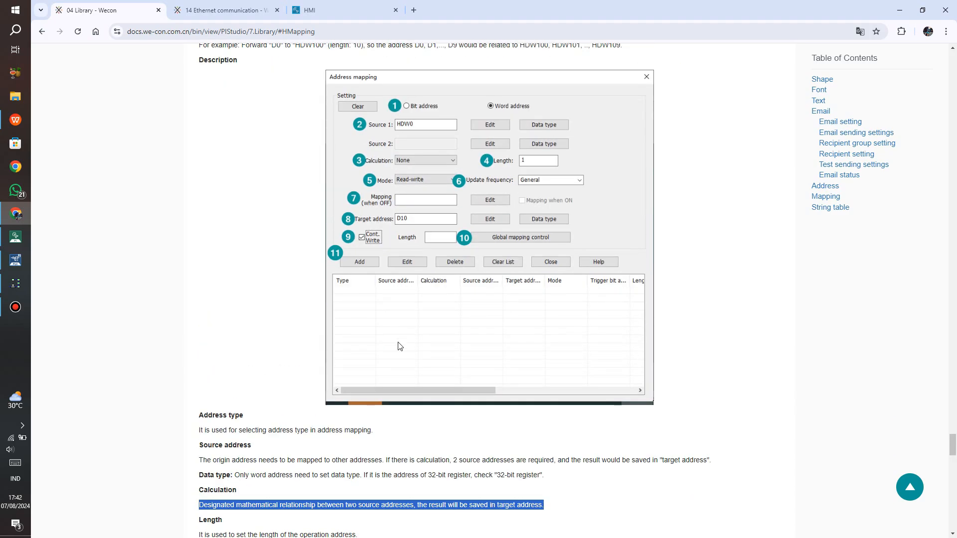
{"action": "left_click", "coordinate": [298, 371]}
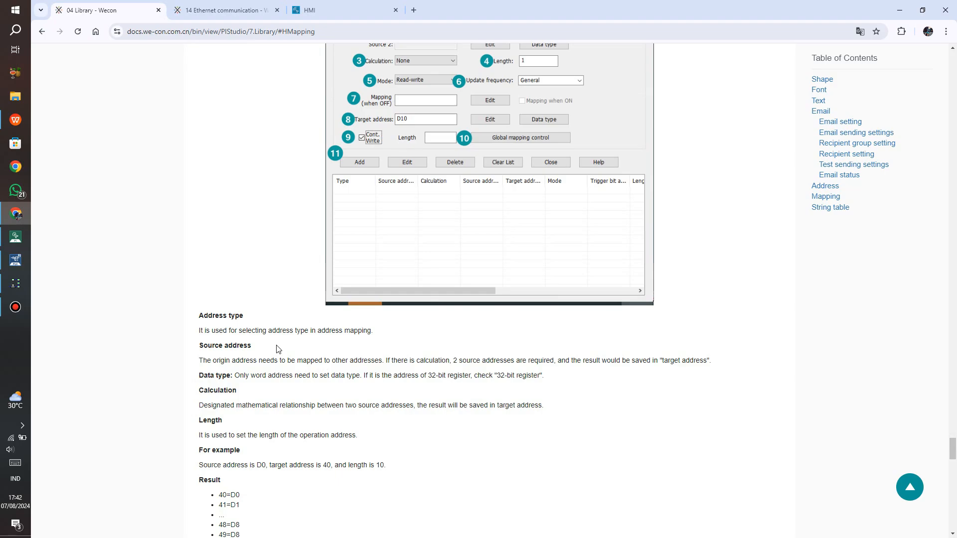
{"action": "scroll", "coordinate": [278, 349], "scroll_direction": "up", "scroll_amount": 3}
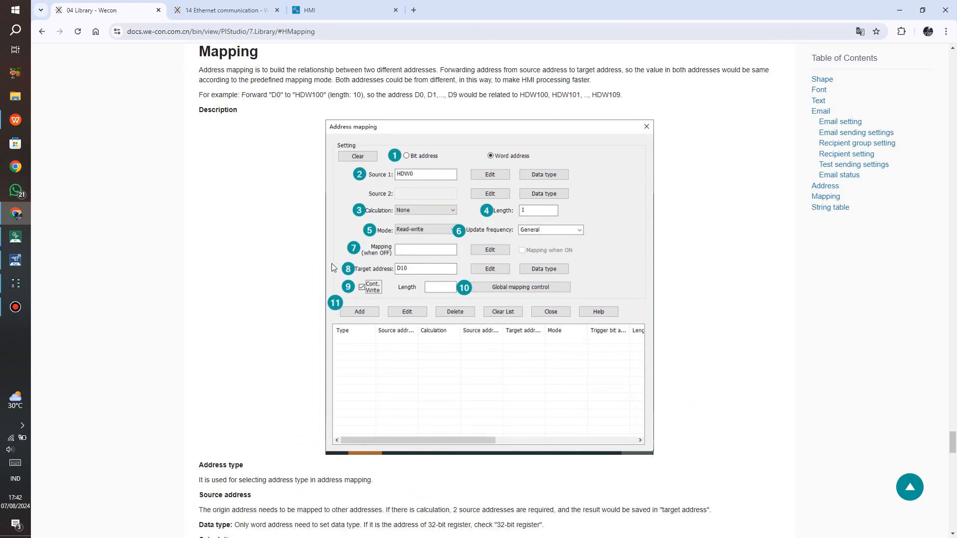
{"action": "mouse_move", "coordinate": [396, 165]}
Switch to PIStudio and open the project's address mapping settings.
{"action": "left_click", "coordinate": [26, 243]}
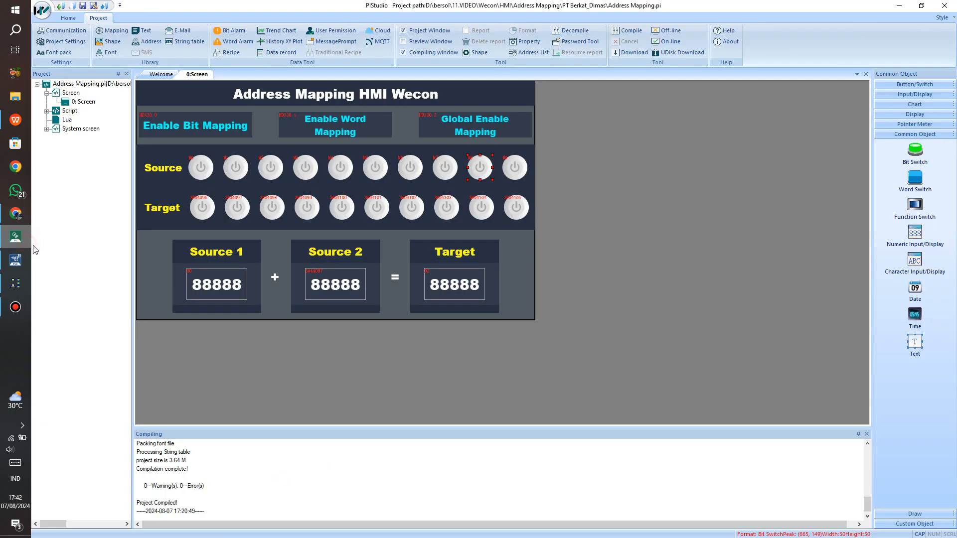
{"action": "left_click", "coordinate": [113, 31]}
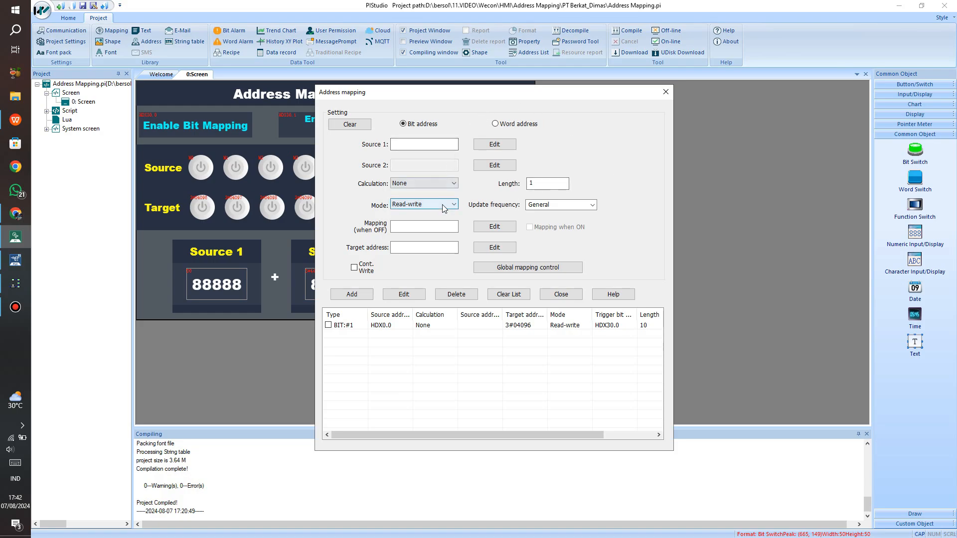
{"action": "left_click", "coordinate": [665, 91]}
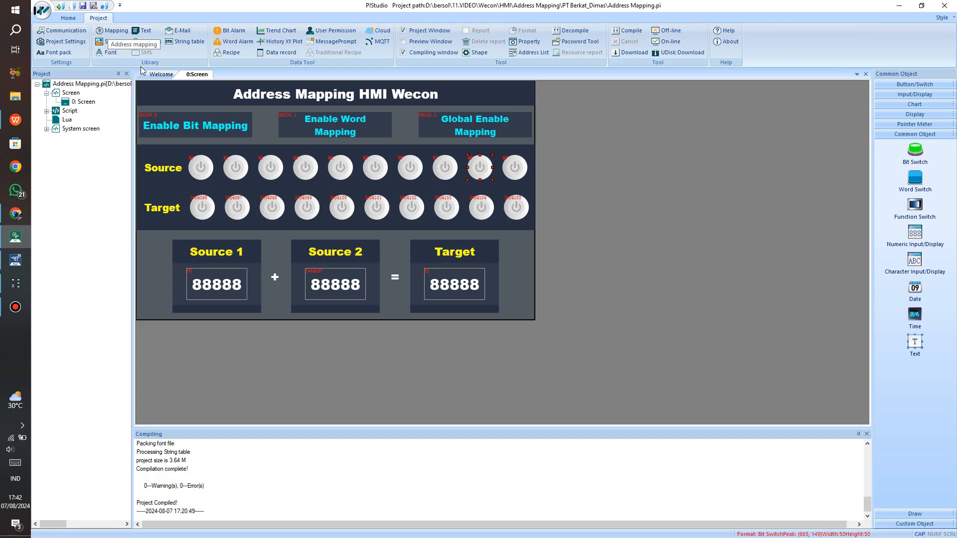
{"action": "left_click", "coordinate": [112, 42]}
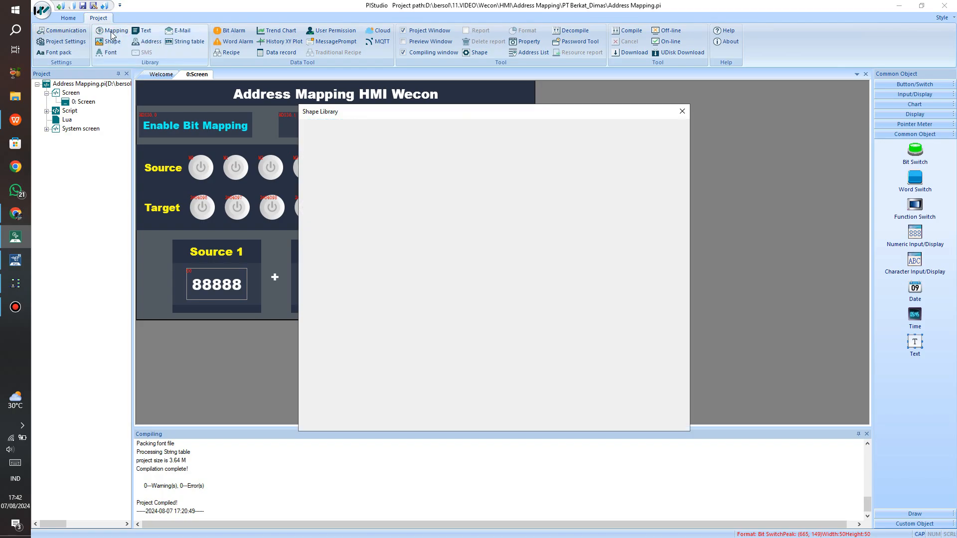
{"action": "left_click", "coordinate": [681, 112]}
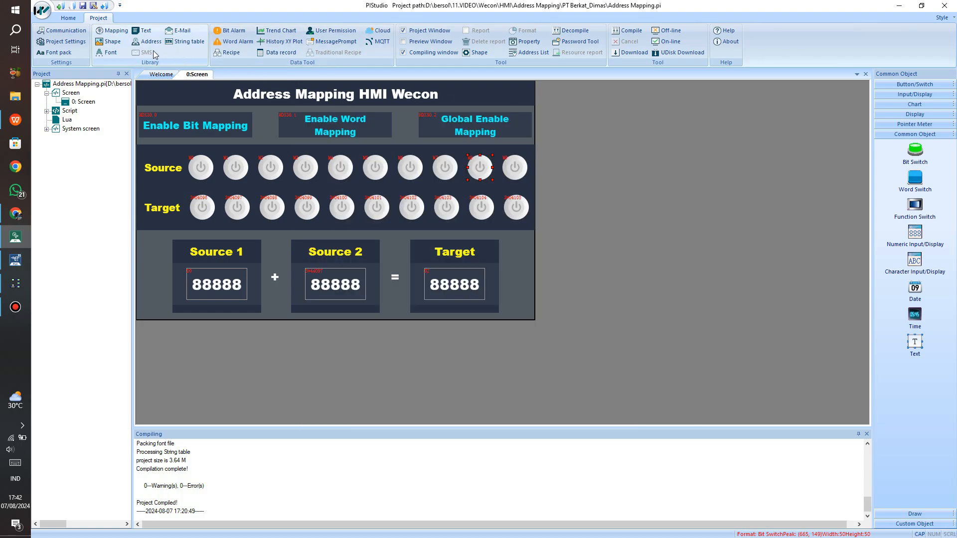
{"action": "left_click", "coordinate": [114, 31]}
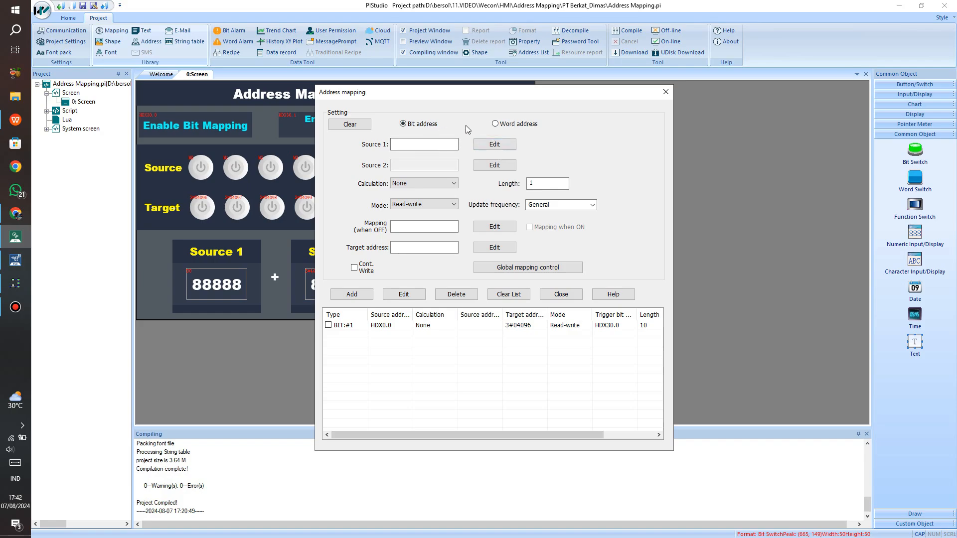
Set Source 1 of the bit mapping to address M0 and the mapping length to 10.
{"action": "left_click", "coordinate": [443, 144]}
{"action": "left_click", "coordinate": [480, 147]}
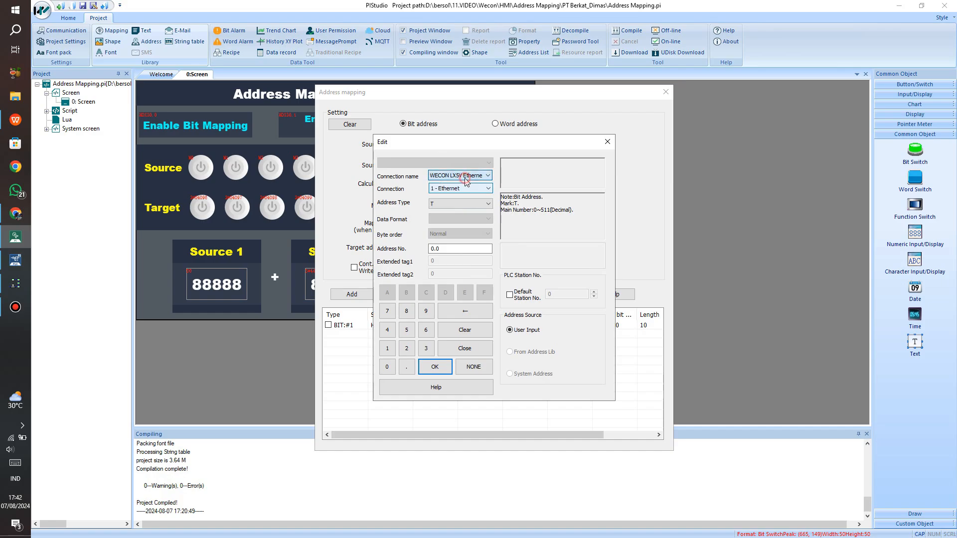
{"action": "left_click", "coordinate": [453, 206]}
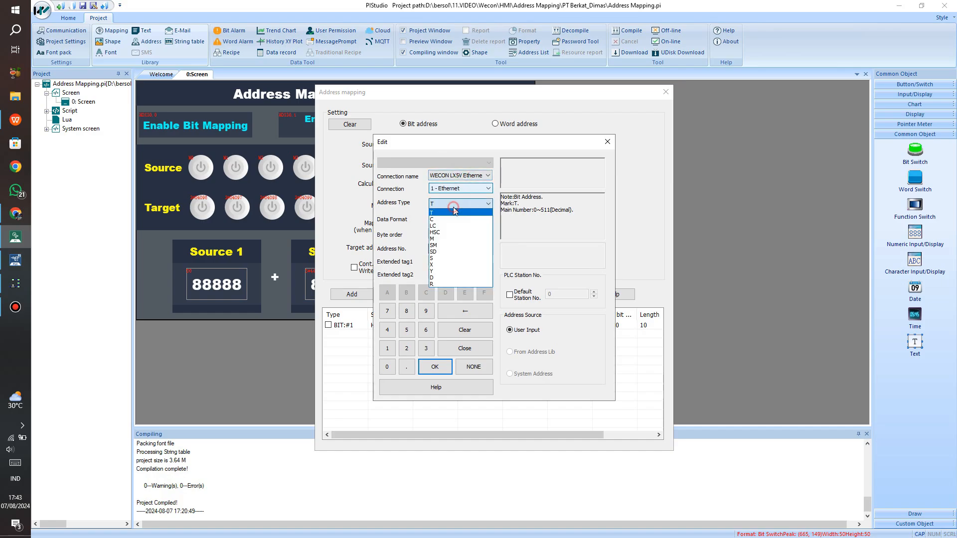
{"action": "left_click", "coordinate": [449, 238]}
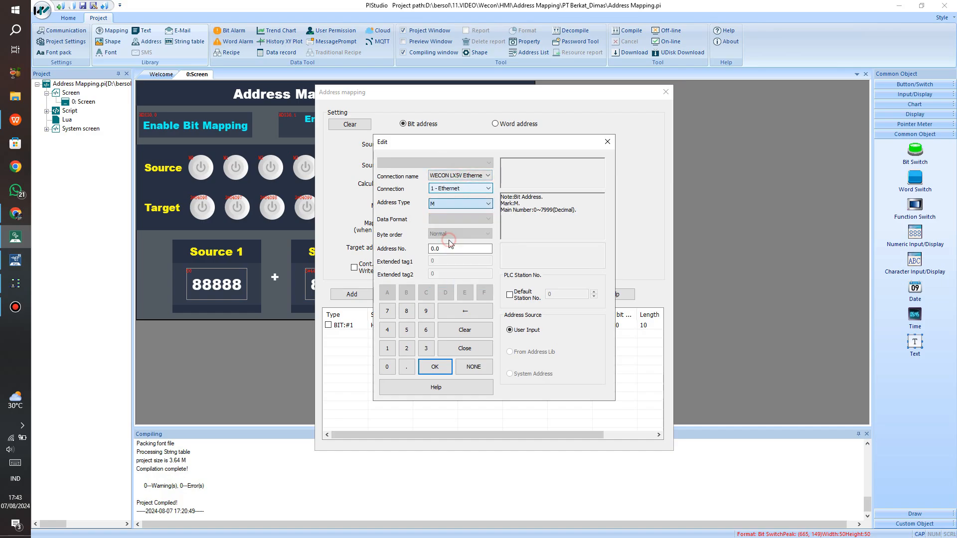
{"action": "left_click", "coordinate": [453, 247]}
{"action": "type", "text": "0"}
{"action": "left_click", "coordinate": [435, 366]}
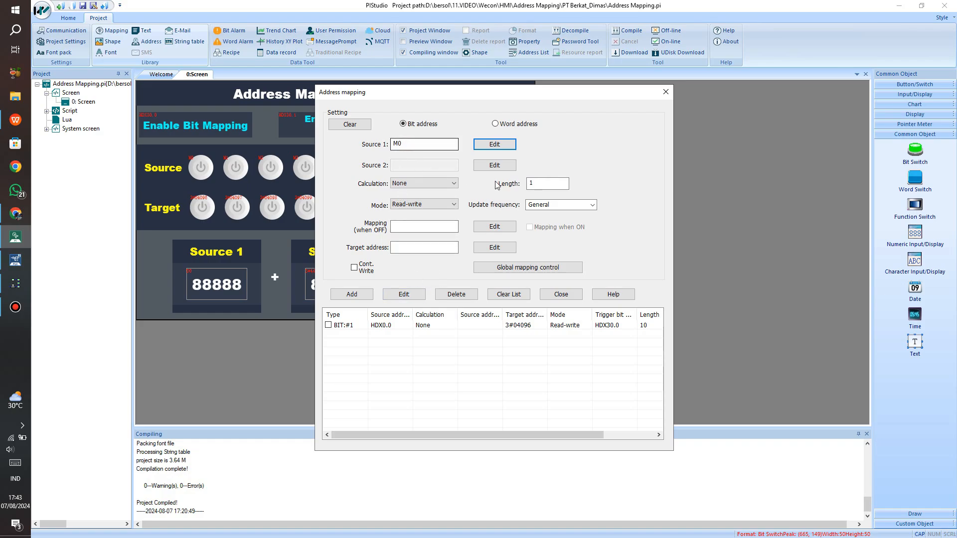
{"action": "left_click", "coordinate": [541, 183]}
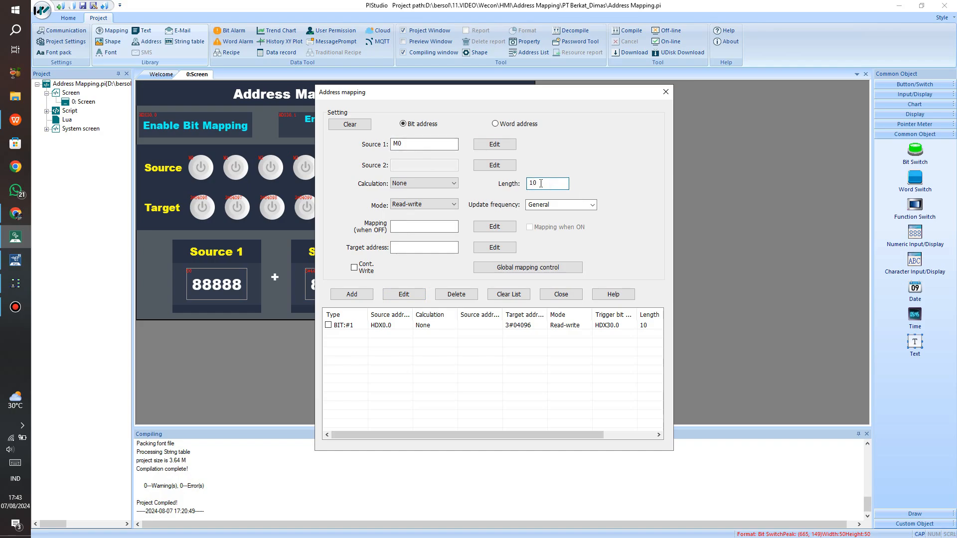
Try the And and Or calculations for the mapping, and set Calculation back to None.
{"action": "left_click", "coordinate": [441, 185]}
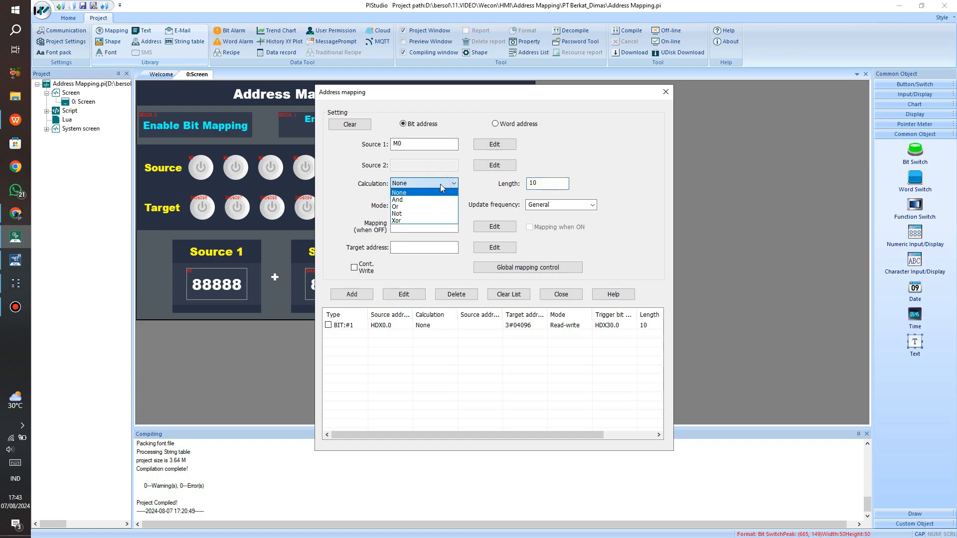
{"action": "left_click", "coordinate": [424, 182]}
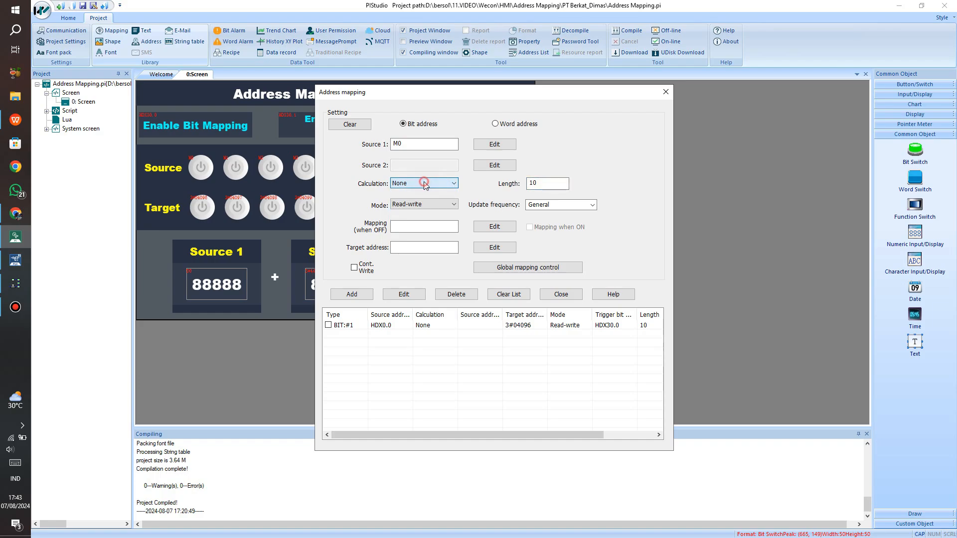
{"action": "left_click", "coordinate": [427, 184]}
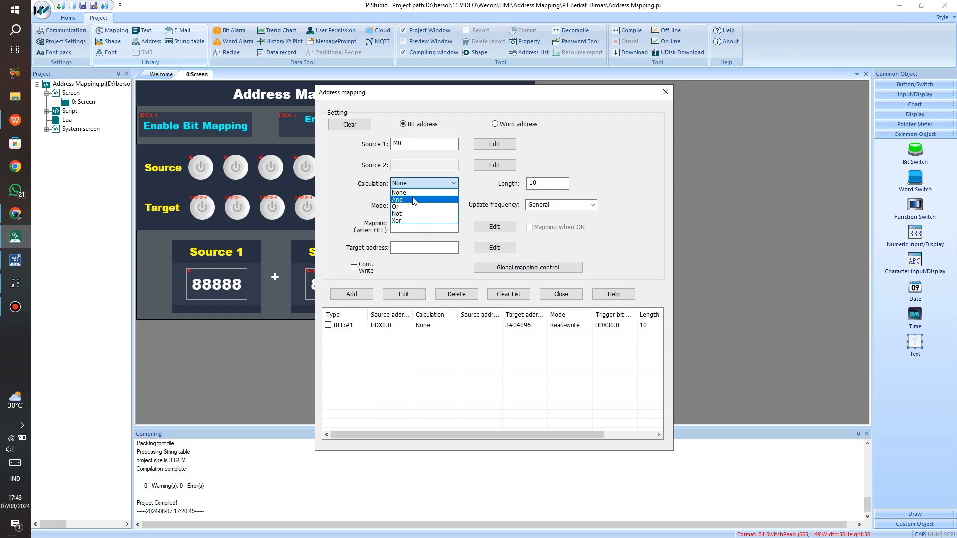
{"action": "left_click", "coordinate": [411, 199]}
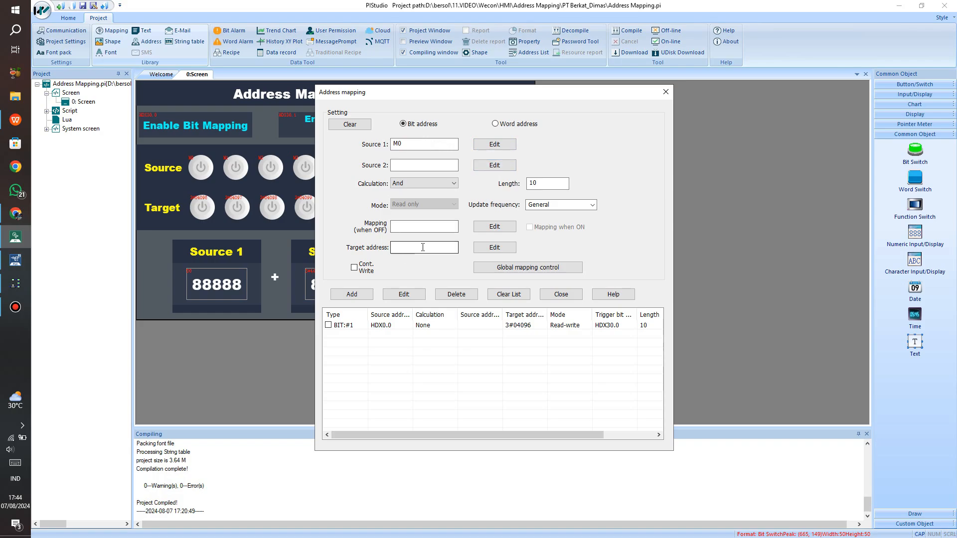
{"action": "left_click", "coordinate": [404, 183]}
{"action": "left_click", "coordinate": [399, 206]}
{"action": "left_click", "coordinate": [402, 184]}
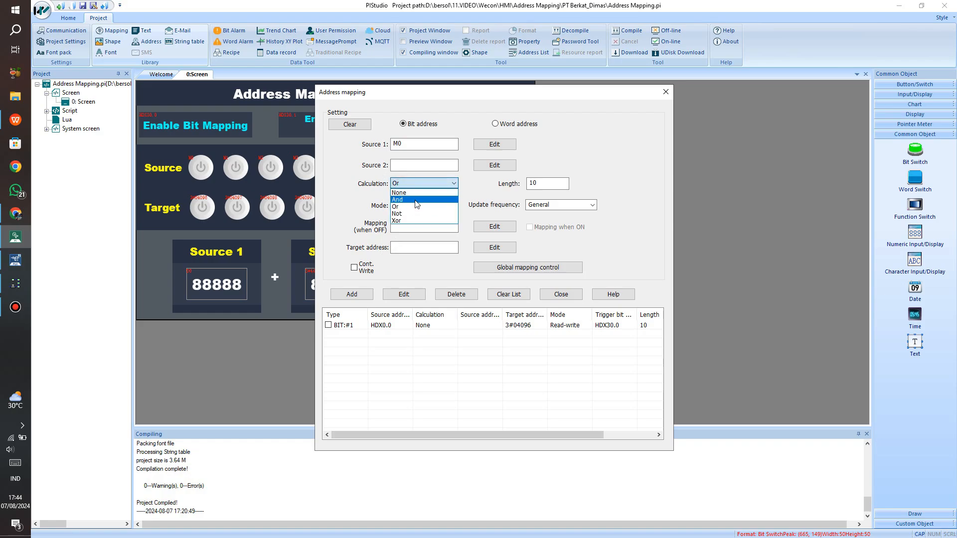
{"action": "left_click", "coordinate": [417, 195]}
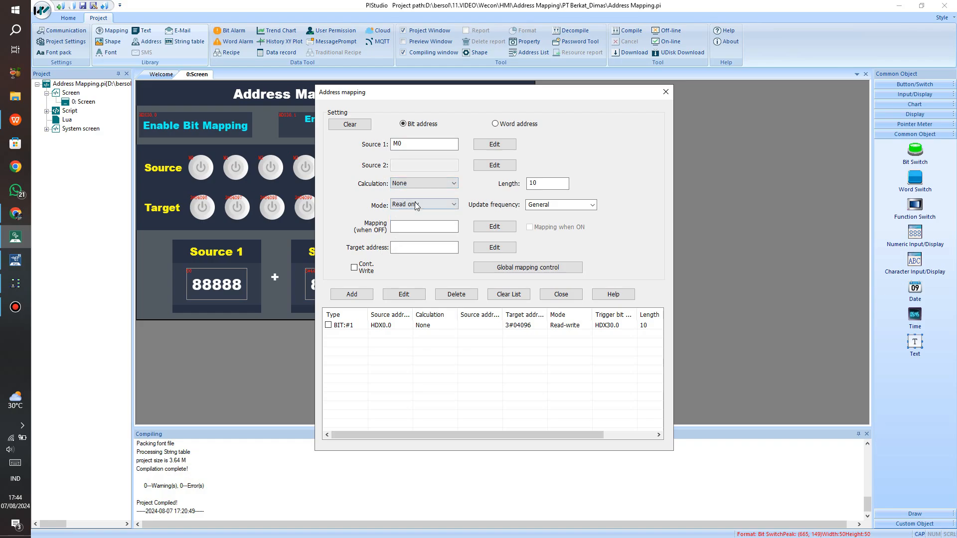
Look through the available options for the mapping's Mode and Update frequency.
{"action": "left_click", "coordinate": [432, 205]}
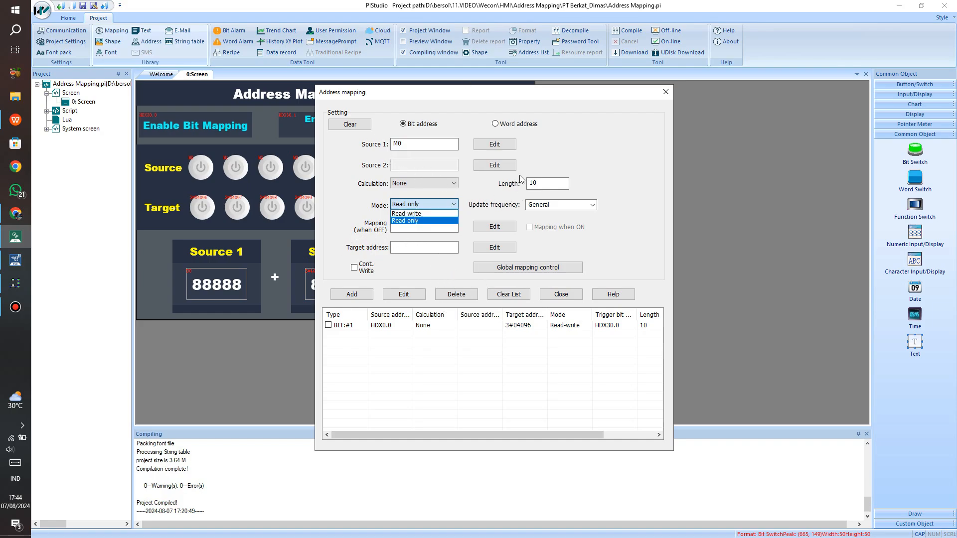
{"action": "left_click", "coordinate": [431, 203]}
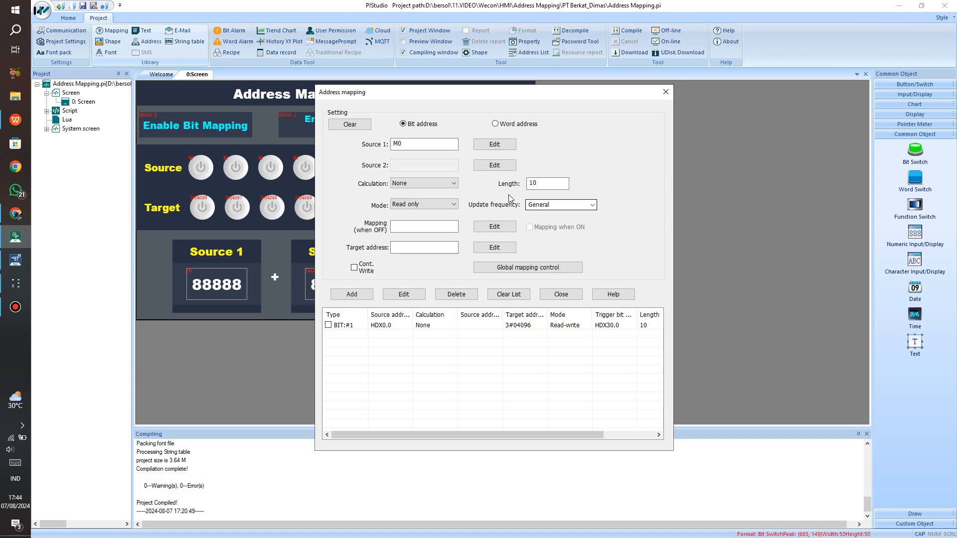
{"action": "left_click", "coordinate": [593, 205]}
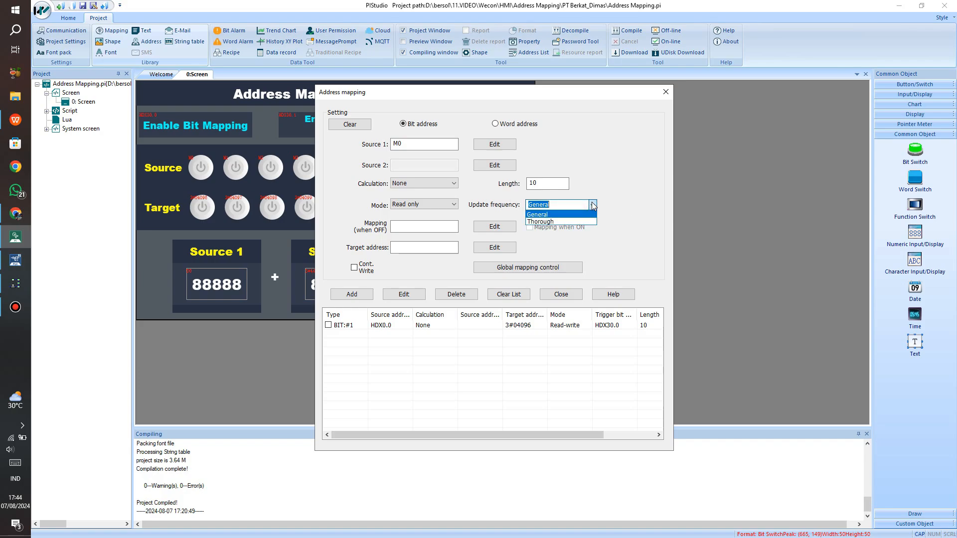
{"action": "left_click", "coordinate": [593, 205]}
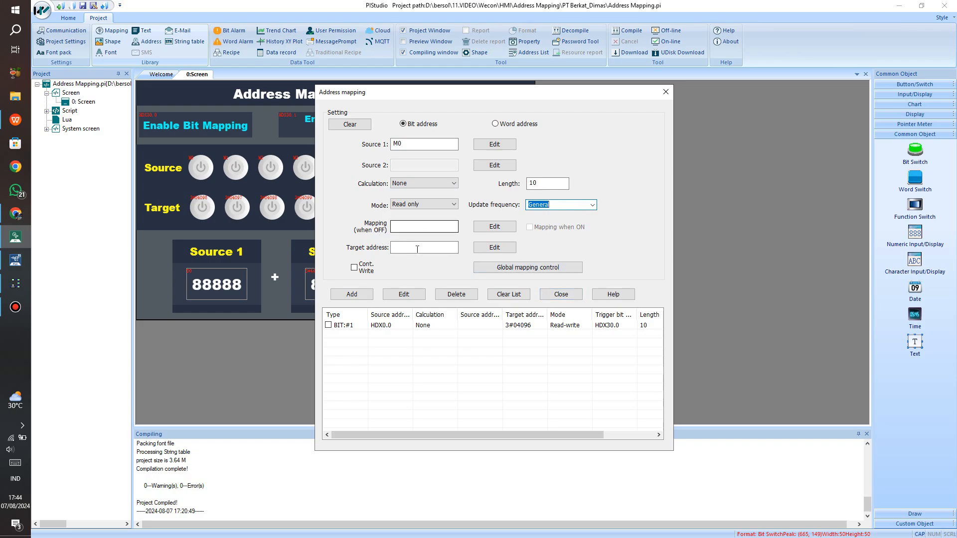
{"action": "left_click", "coordinate": [392, 248]}
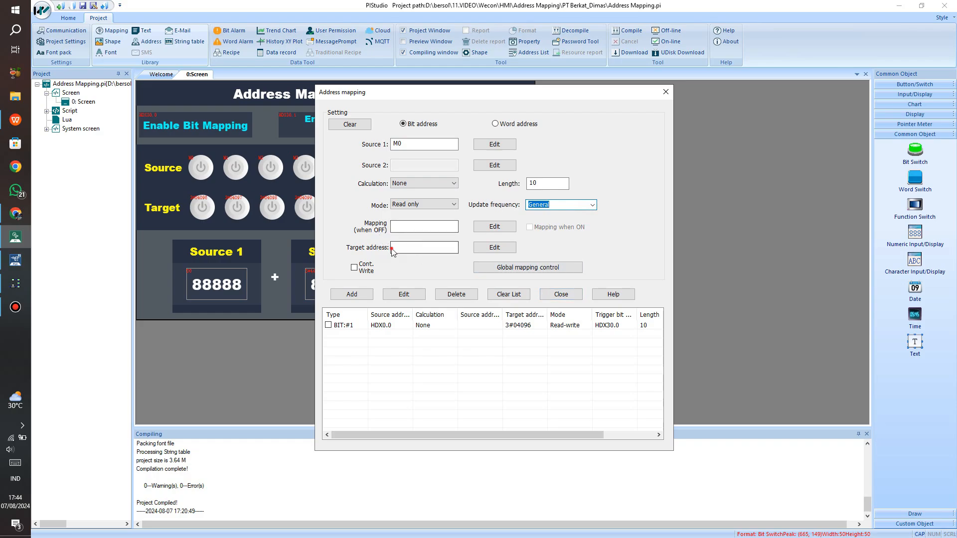
{"action": "left_click", "coordinate": [425, 248]}
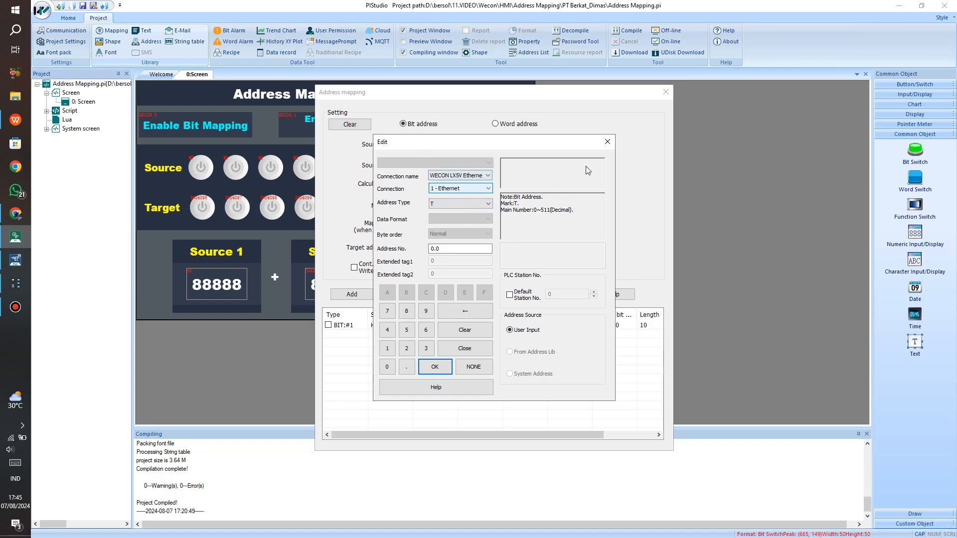
{"action": "left_click", "coordinate": [607, 143]}
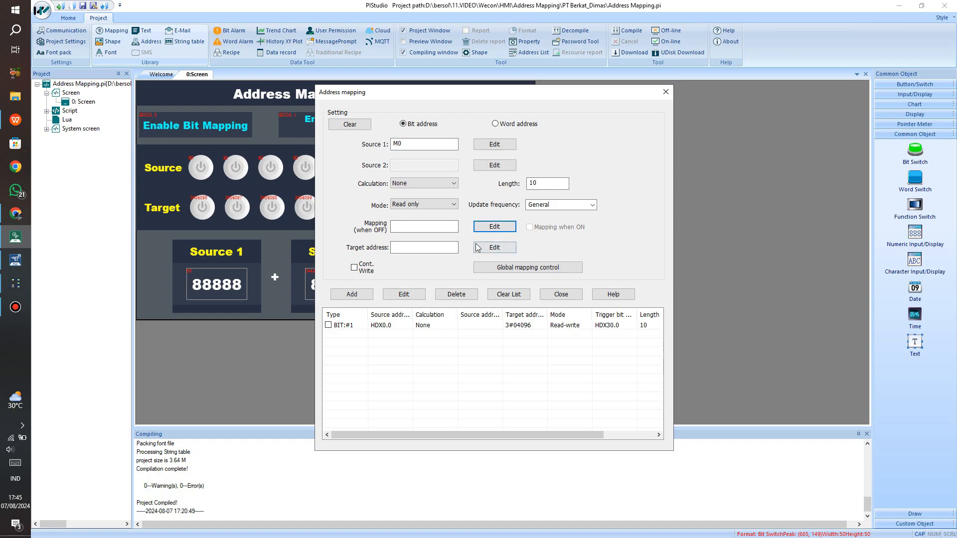
Set the mapping trigger bit to HMI Local Address HDX0.0 and enable Mapping when ON.
{"action": "left_click", "coordinate": [511, 229]}
{"action": "left_click", "coordinate": [471, 175]}
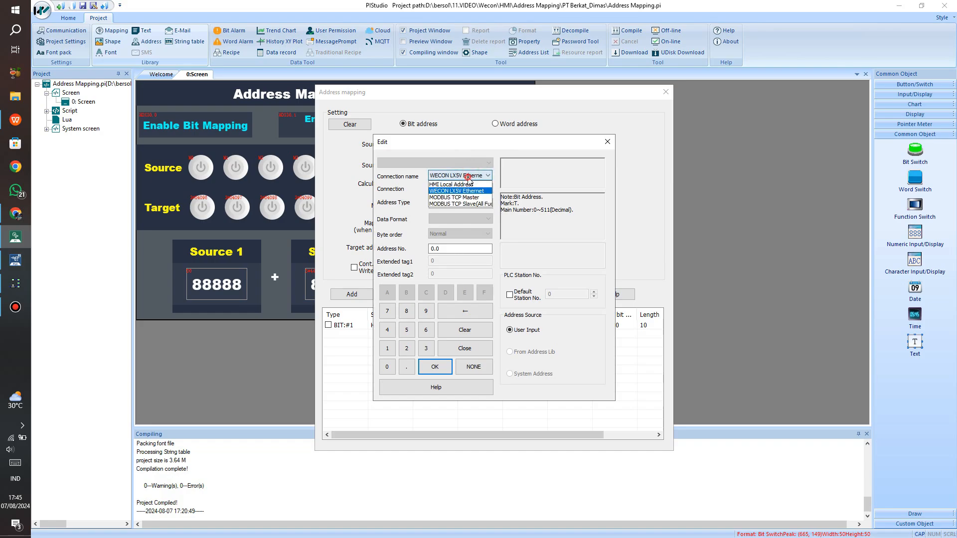
{"action": "left_click", "coordinate": [461, 187]}
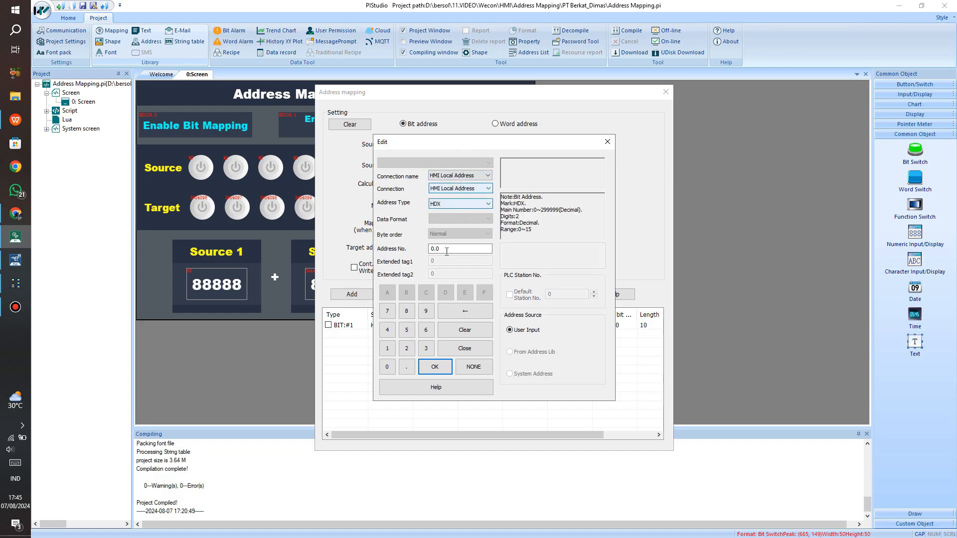
{"action": "left_click", "coordinate": [434, 367]}
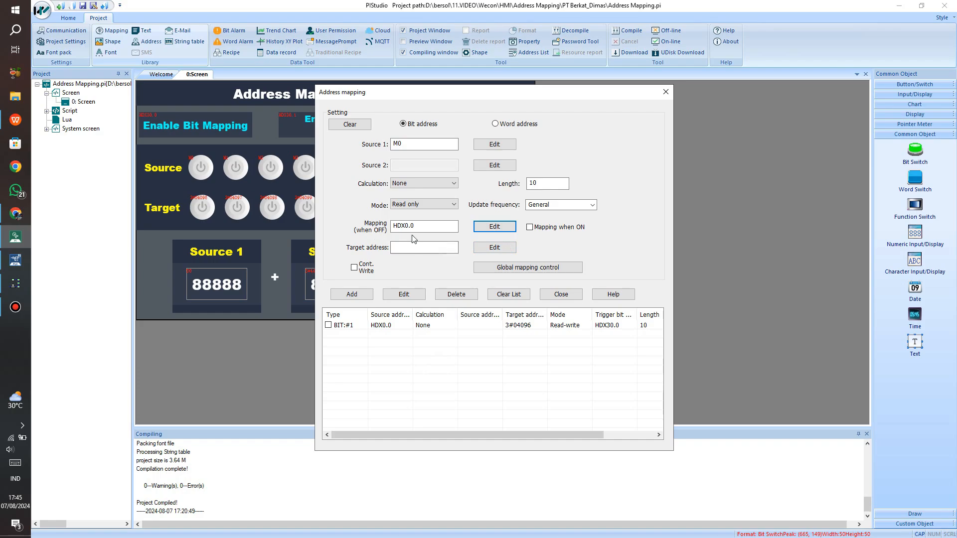
{"action": "left_click", "coordinate": [530, 228]}
{"action": "double_click", "coordinate": [431, 228]}
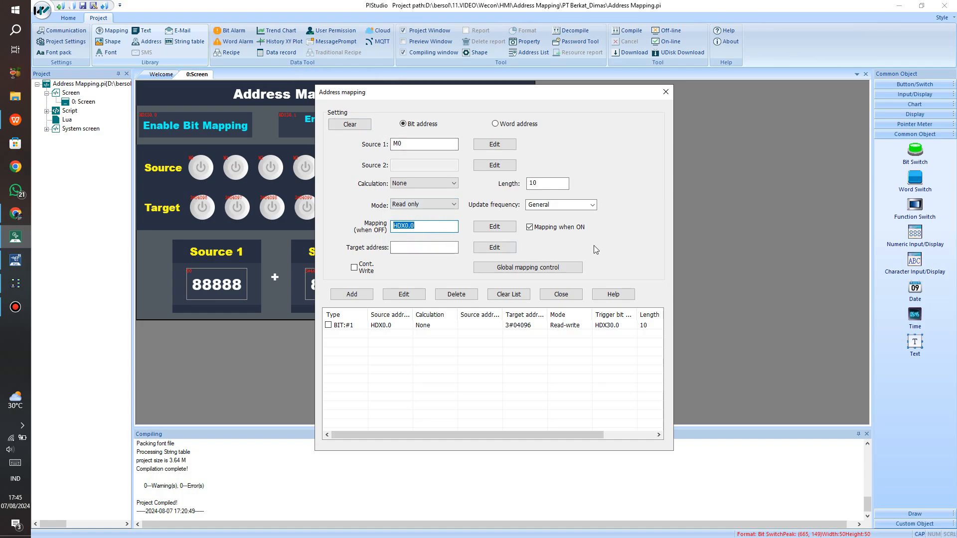
Set the bit mapping's target address to connection MODBUS TCP Slave, address type 0, address number 4096.
{"action": "left_click", "coordinate": [482, 248]}
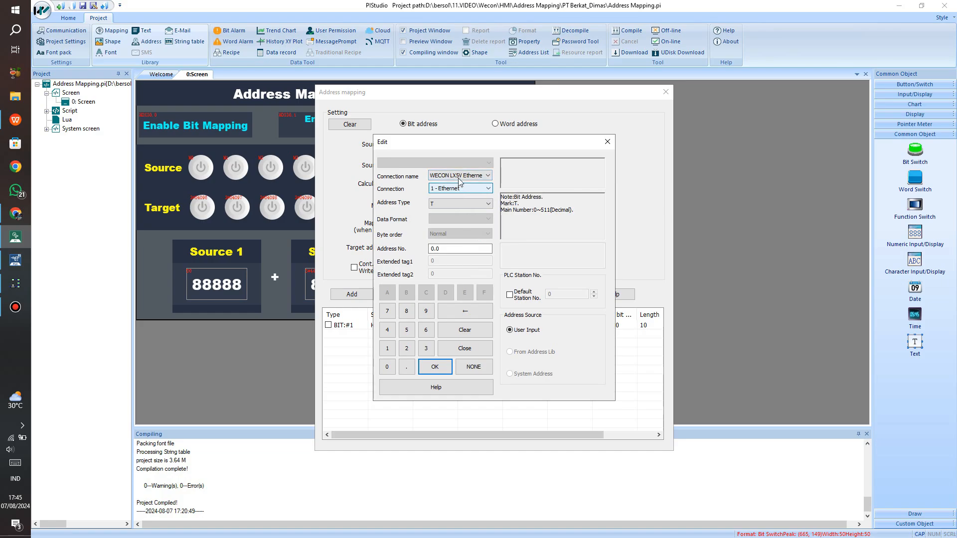
{"action": "left_click", "coordinate": [459, 176]}
{"action": "left_click", "coordinate": [459, 175]}
{"action": "left_click", "coordinate": [459, 175]}
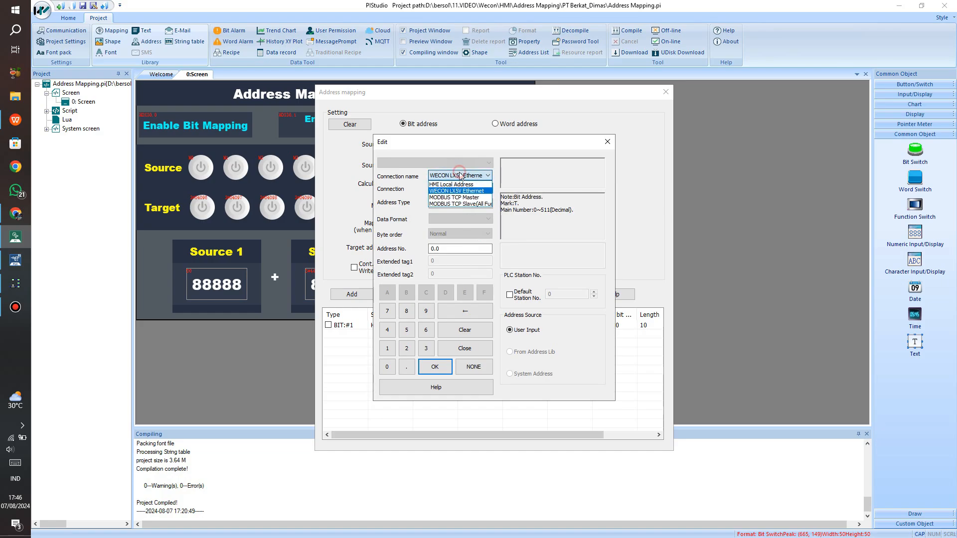
{"action": "left_click", "coordinate": [462, 204]}
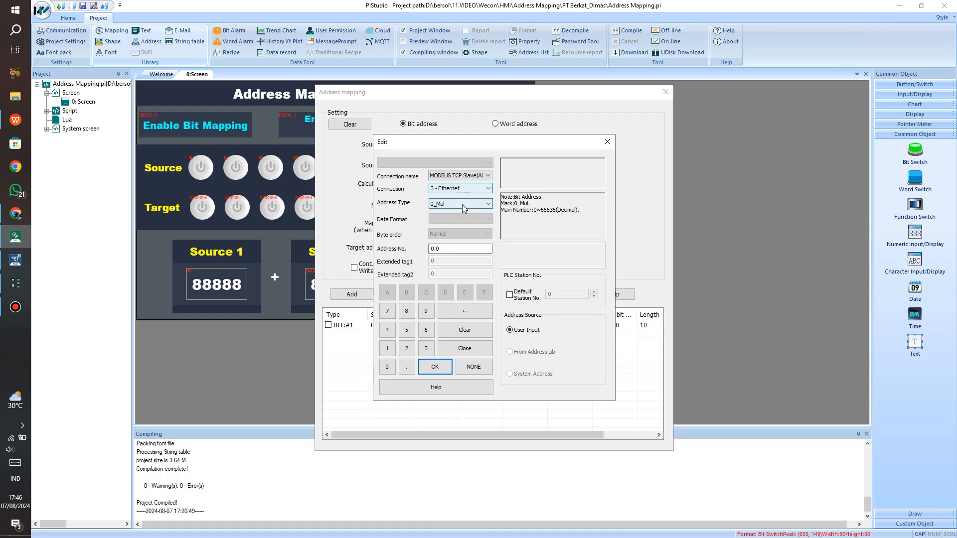
{"action": "left_click", "coordinate": [461, 205]}
{"action": "left_click", "coordinate": [462, 220]}
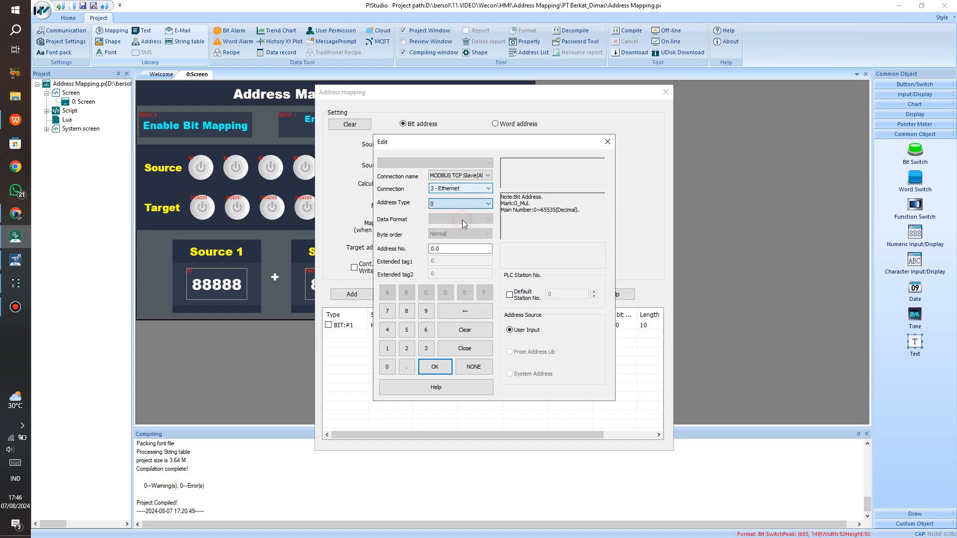
{"action": "left_click", "coordinate": [455, 248]}
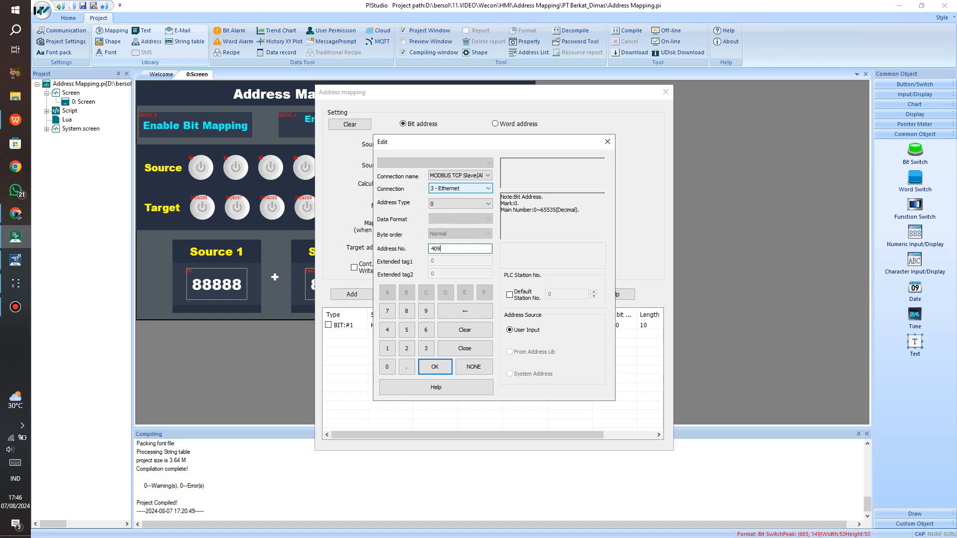
{"action": "left_click", "coordinate": [434, 372]}
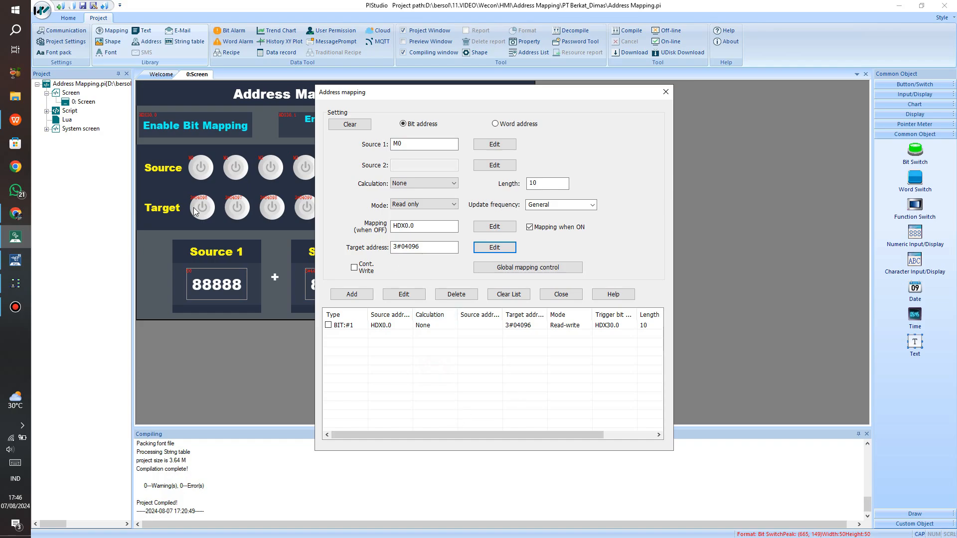
Switch to the browser and look up the decimal address for M0 to M7999 in the Ethernet communication page's Server address table.
{"action": "left_click", "coordinate": [8, 226]}
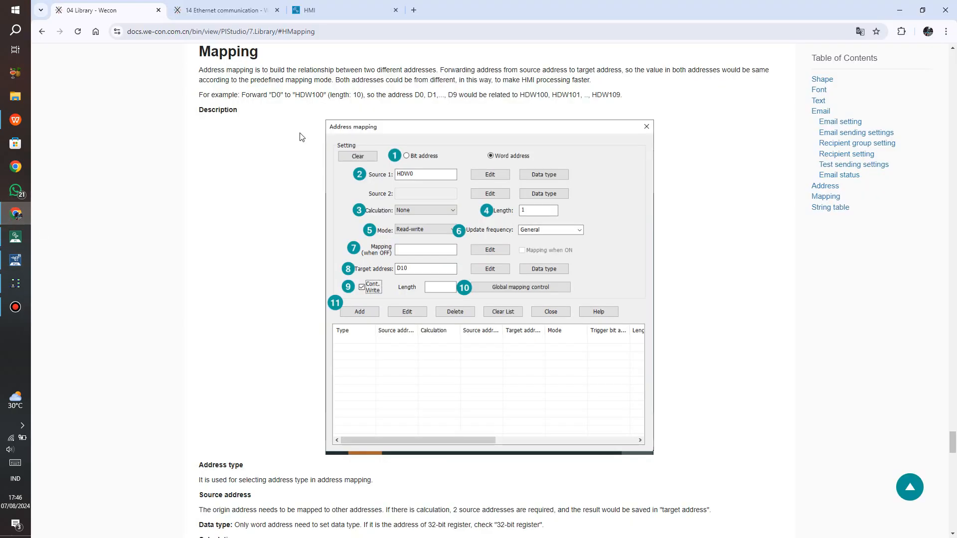
{"action": "left_click", "coordinate": [209, 10]}
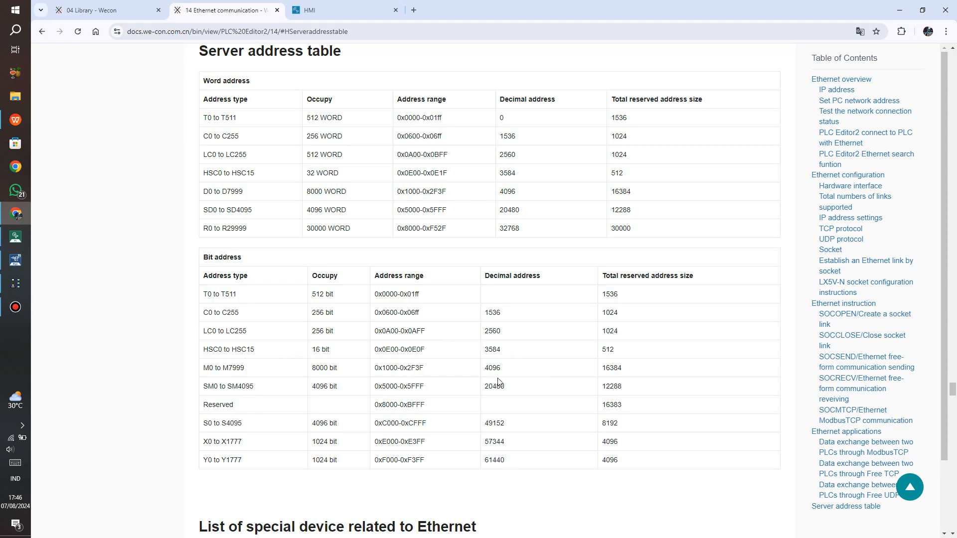
{"action": "double_click", "coordinate": [486, 367]}
{"action": "left_click", "coordinate": [13, 235]}
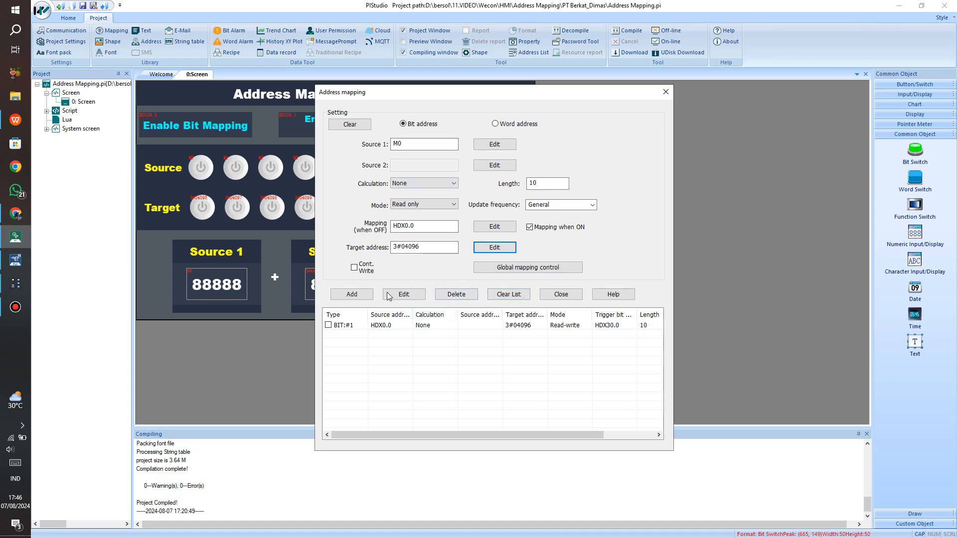
Set the Update frequency of the listed bit mapping to General, save the modified entry and close the mapping settings.
{"action": "left_click", "coordinate": [398, 328]}
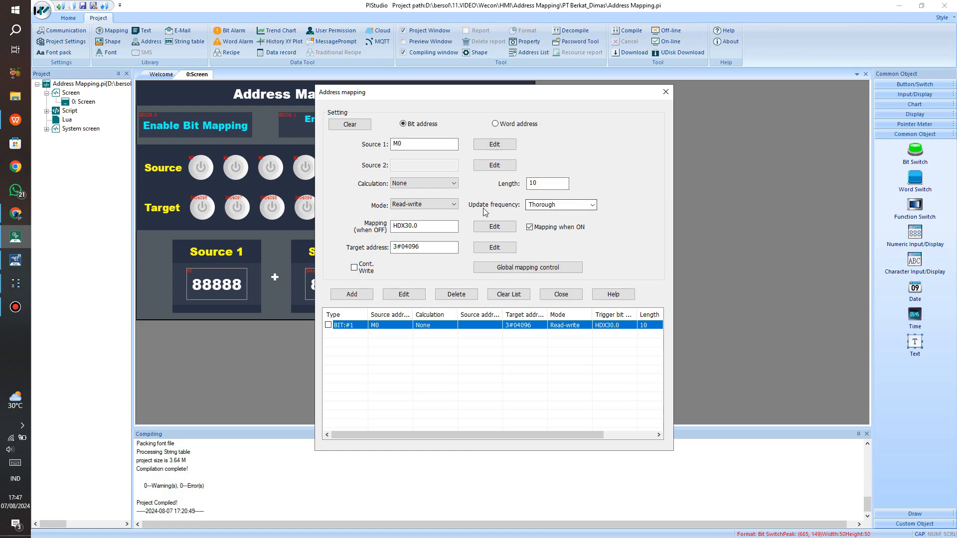
{"action": "left_click", "coordinate": [589, 205]}
{"action": "left_click", "coordinate": [566, 214]}
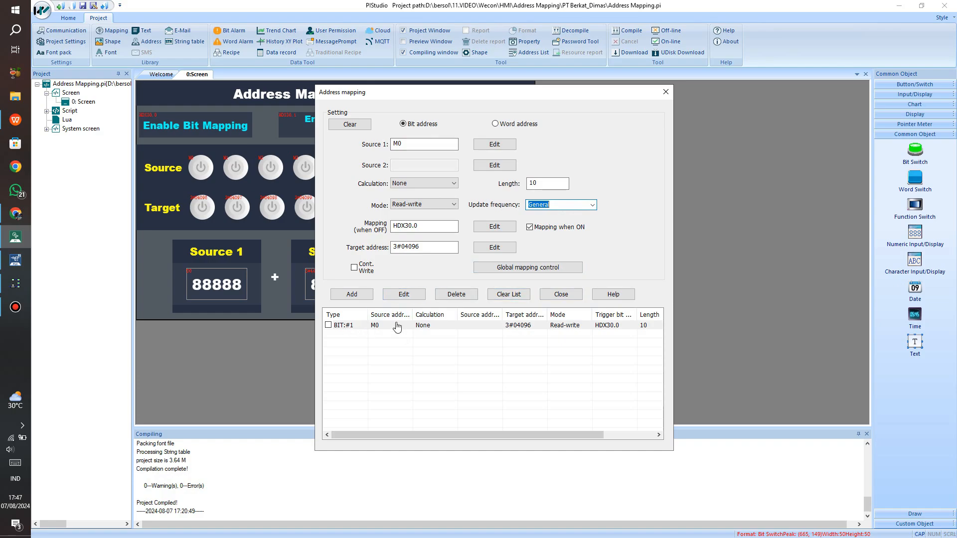
{"action": "left_click", "coordinate": [402, 294]}
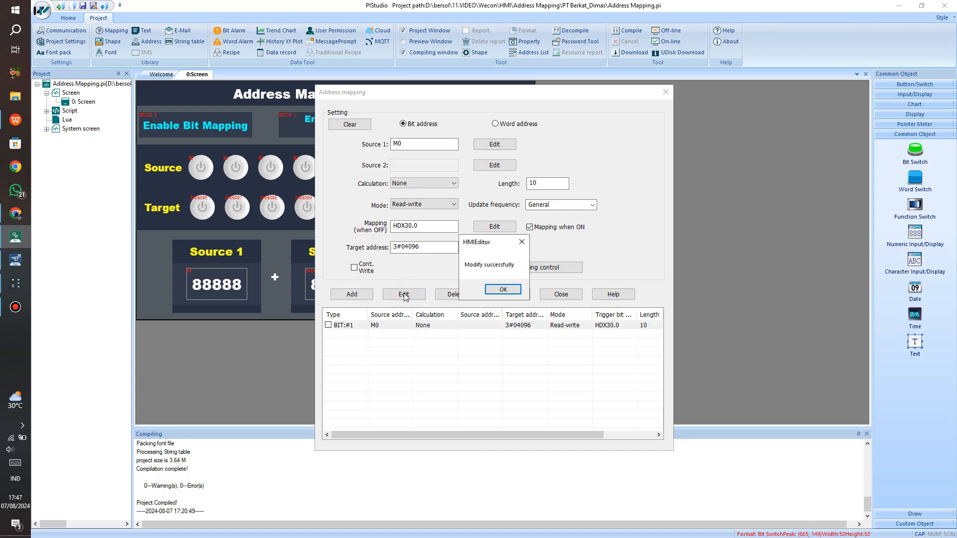
{"action": "left_click", "coordinate": [503, 290]}
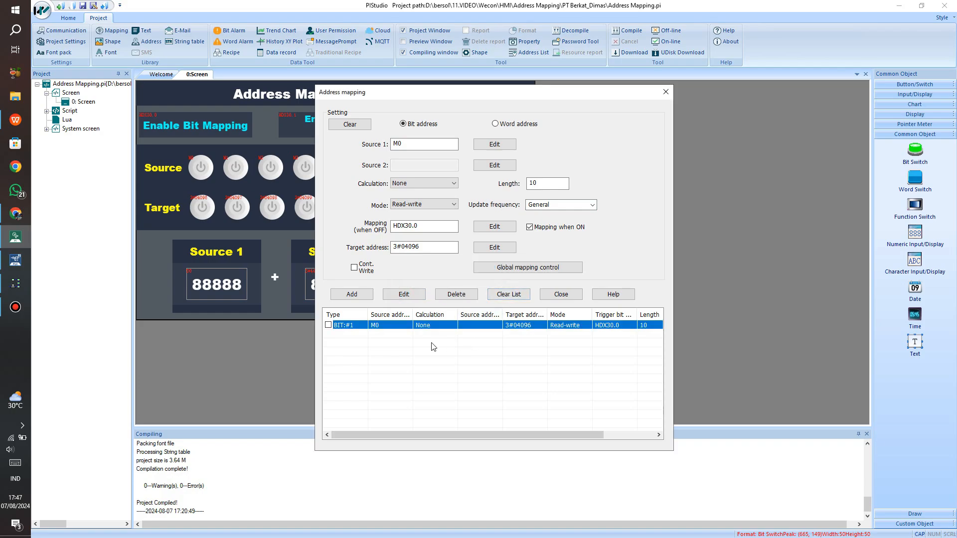
{"action": "left_click", "coordinate": [552, 295]}
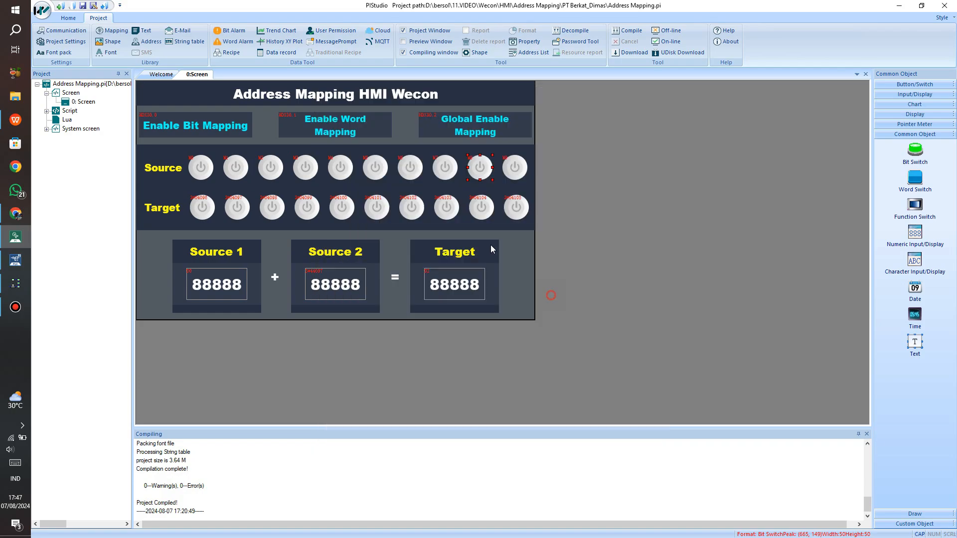
Reopen the address mapping settings and load the listed word mapping to examine its Source 1 and Source 2 addresses.
{"action": "left_click", "coordinate": [111, 32]}
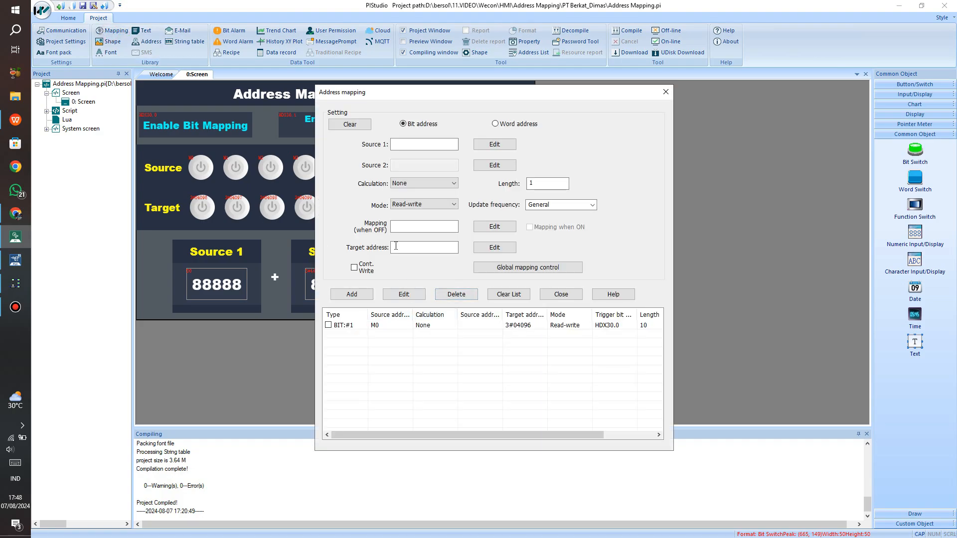
{"action": "left_click", "coordinate": [440, 327]}
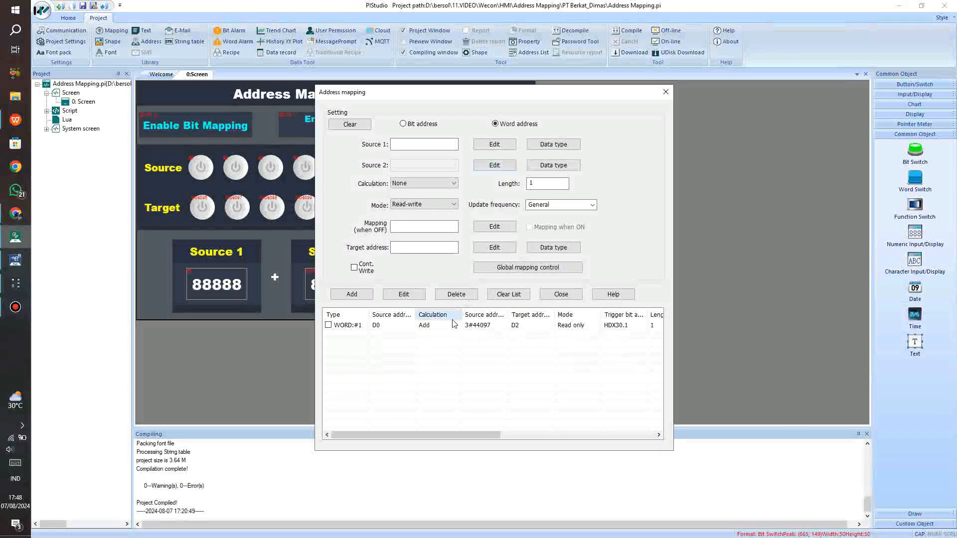
{"action": "left_click", "coordinate": [439, 325]}
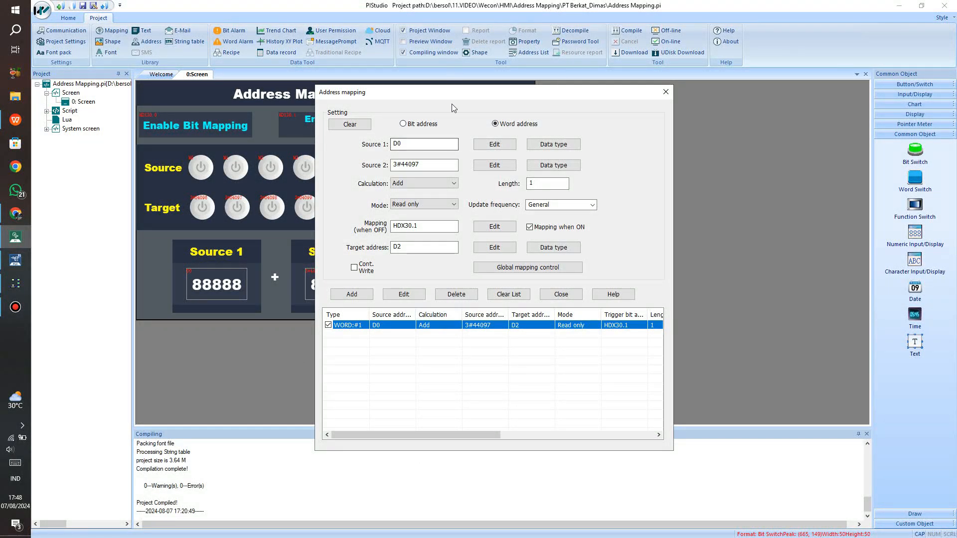
{"action": "double_click", "coordinate": [431, 146]}
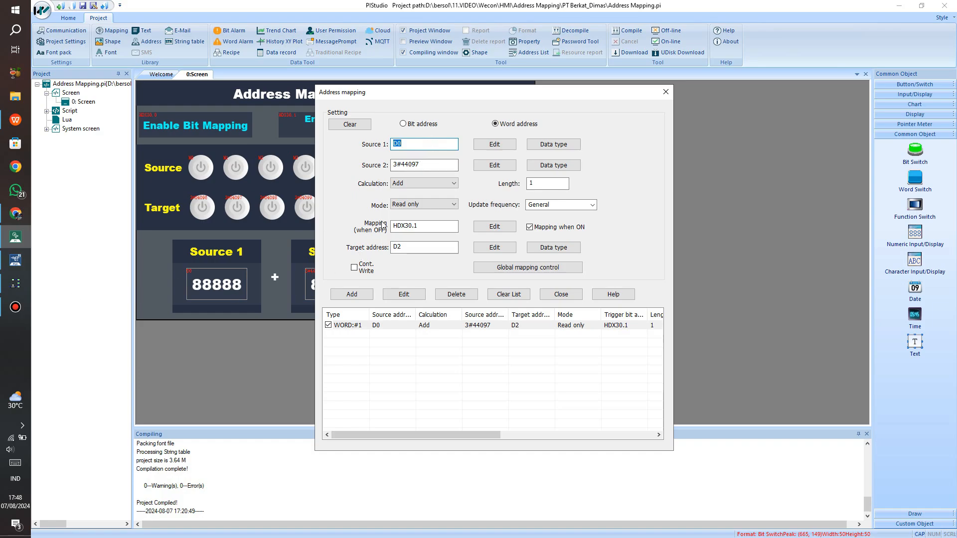
{"action": "left_click", "coordinate": [405, 166]}
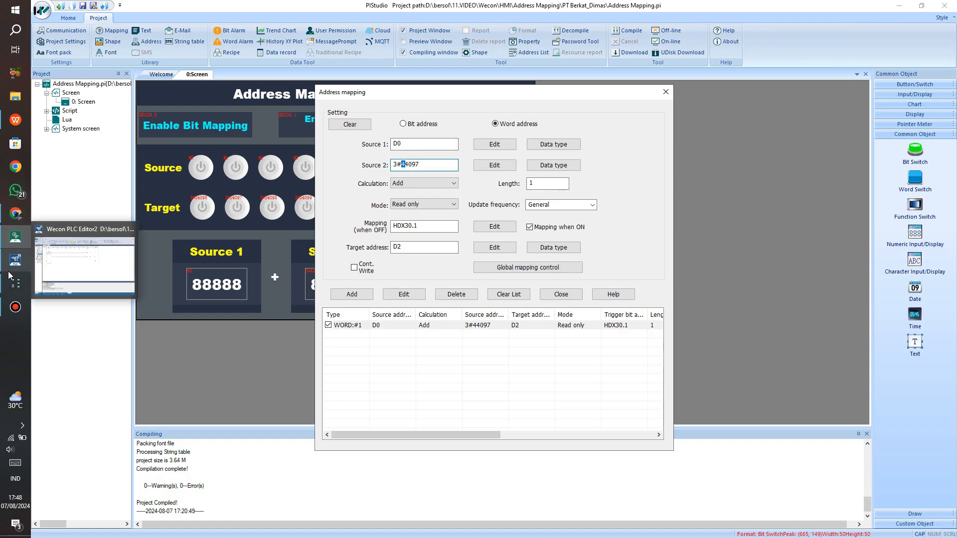
Switch to the browser and look up the decimal address for D0 to D7999 in the word address table.
{"action": "left_click", "coordinate": [18, 227]}
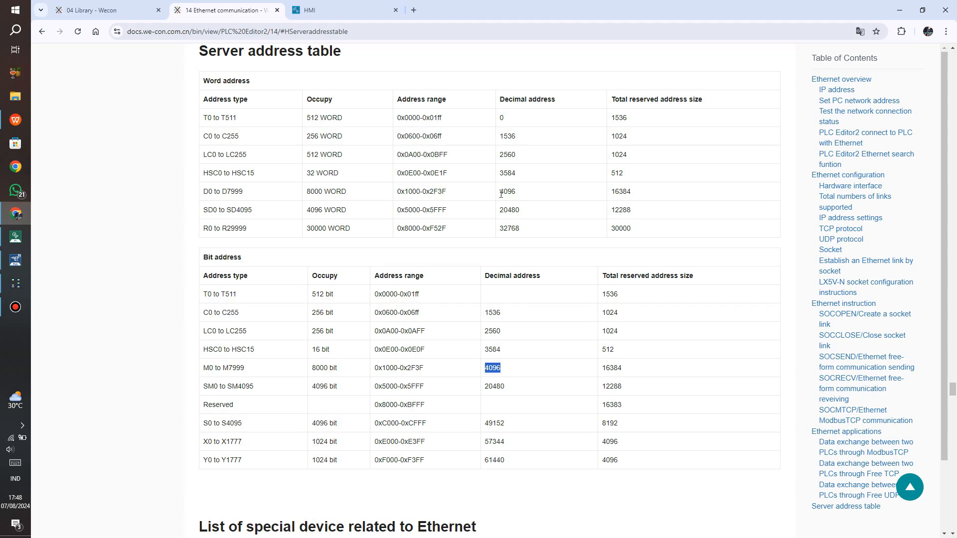
{"action": "left_click_drag", "start_coordinate": [501, 194], "coordinate": [522, 194]}
{"action": "left_click", "coordinate": [13, 243]}
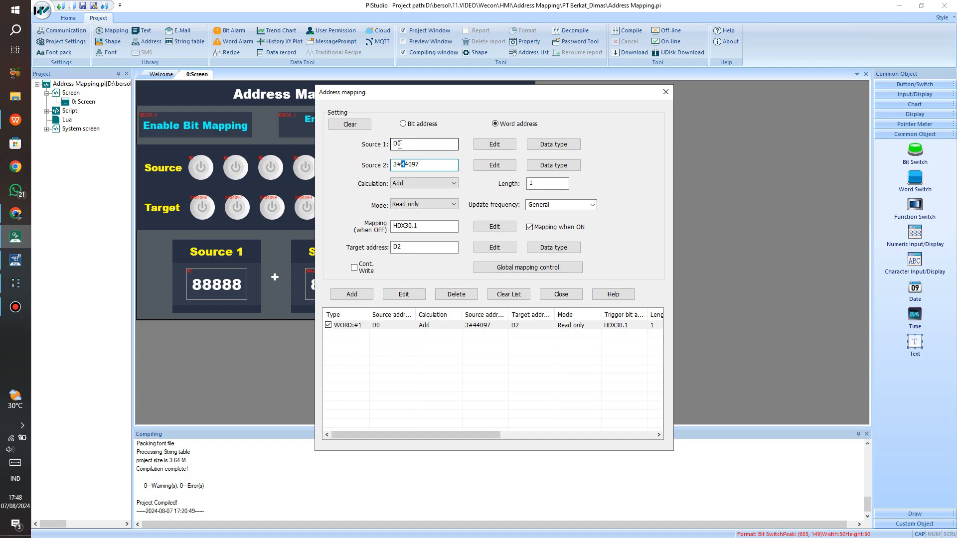
Check the word mapping's Mode and the control bit set in the global mapping control.
{"action": "left_click", "coordinate": [414, 204]}
{"action": "left_click", "coordinate": [415, 211]}
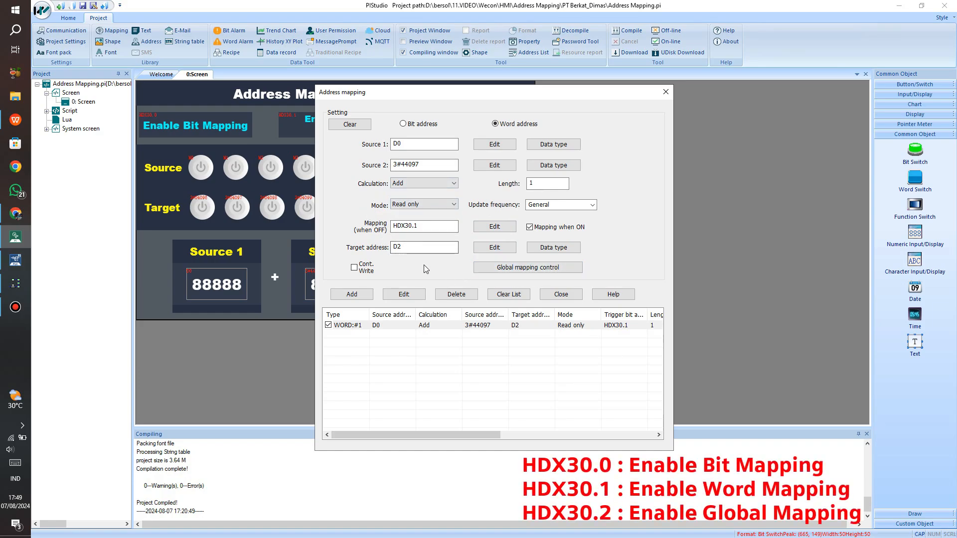
{"action": "left_click", "coordinate": [527, 267]}
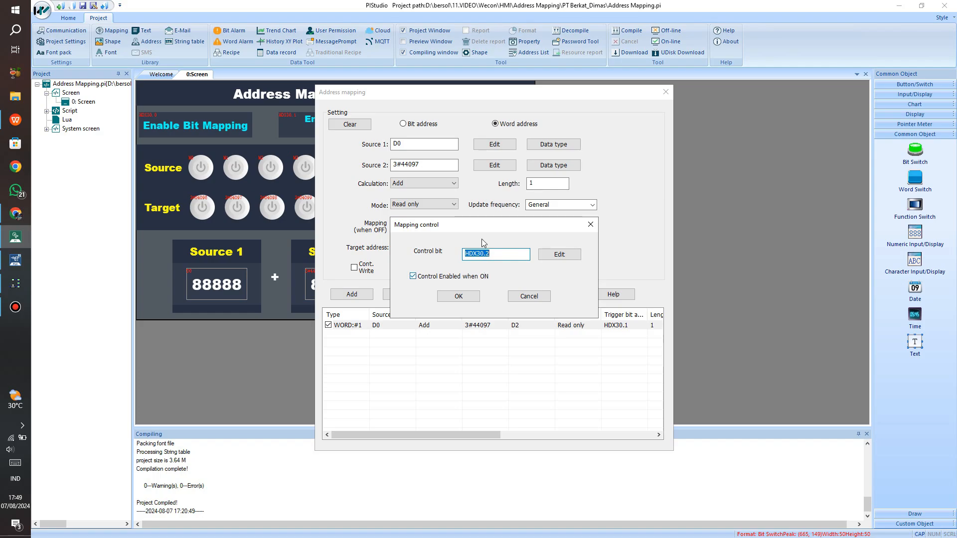
{"action": "left_click", "coordinate": [590, 224]}
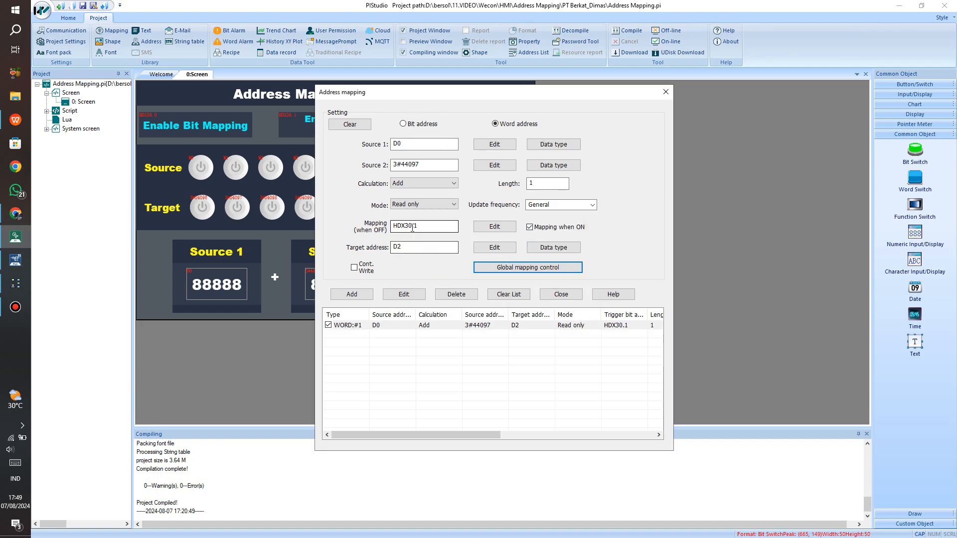
Check the word mapping's trigger bit and save the entry's modification.
{"action": "left_click_drag", "start_coordinate": [431, 230], "coordinate": [377, 220]}
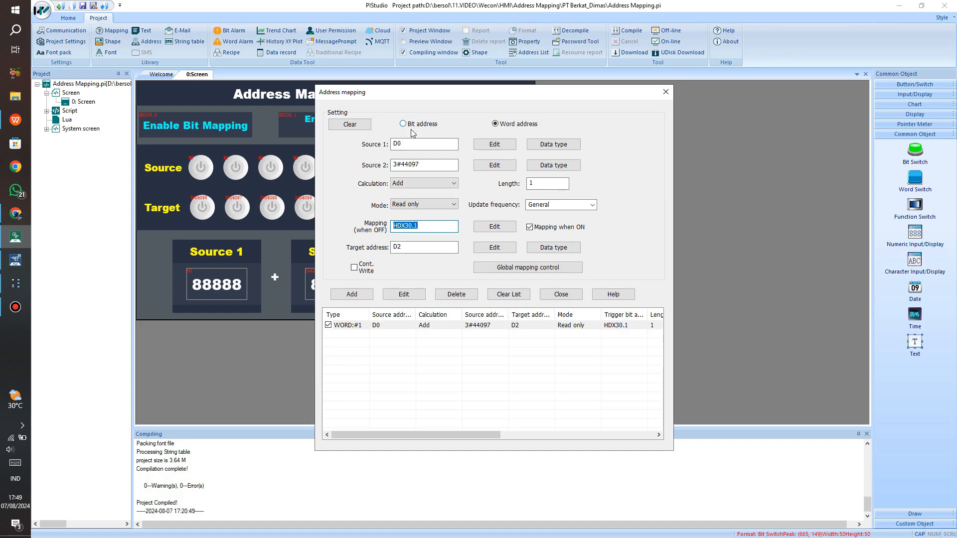
{"action": "left_click", "coordinate": [423, 296]}
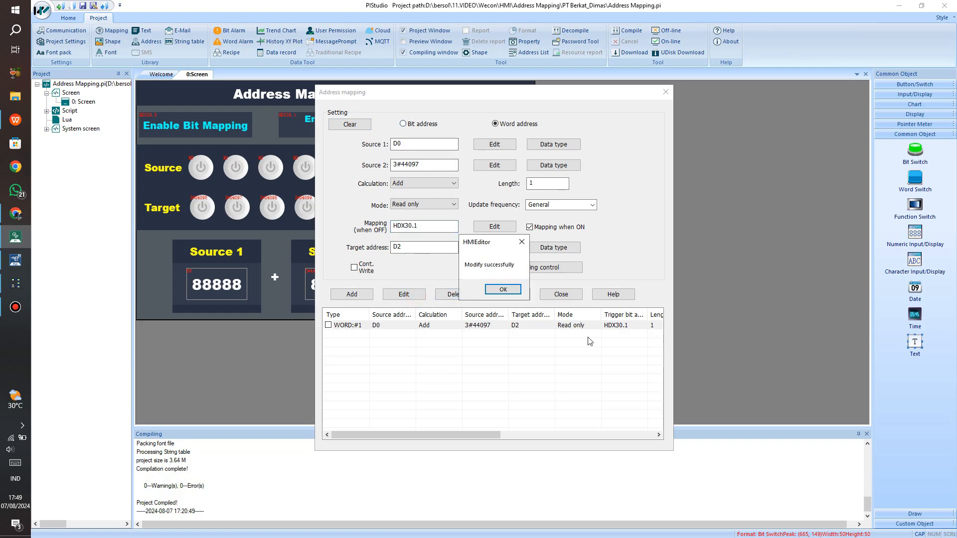
{"action": "left_click", "coordinate": [501, 290]}
Review the bit mapping's settings, the global mapping control bit and the word mapping list for comparison.
{"action": "left_click", "coordinate": [403, 123]}
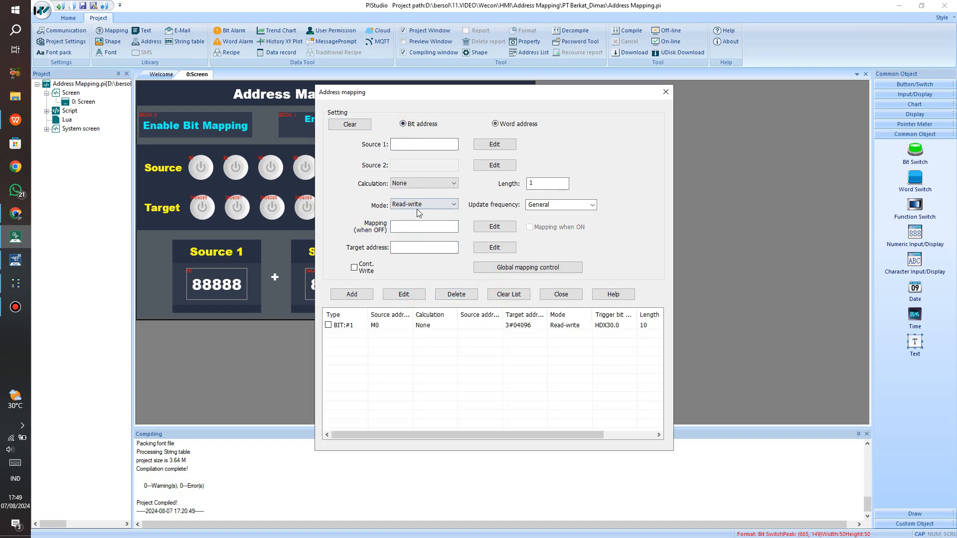
{"action": "left_click", "coordinate": [442, 326]}
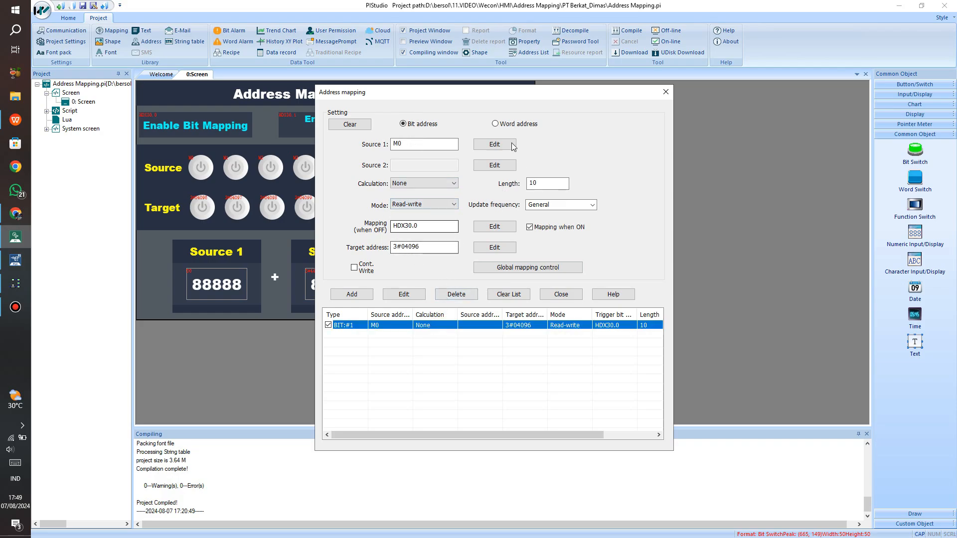
{"action": "left_click", "coordinate": [497, 124]}
{"action": "left_click", "coordinate": [403, 123]}
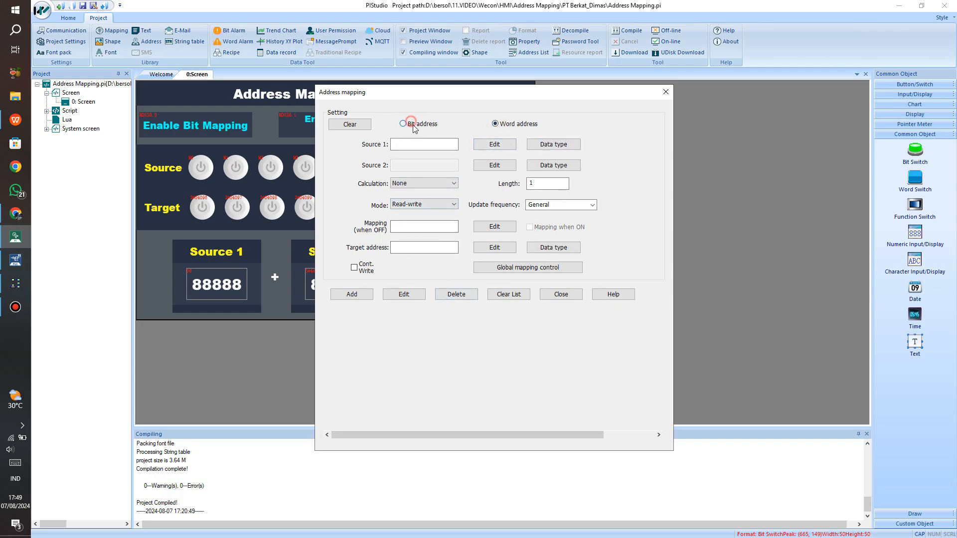
{"action": "left_click", "coordinate": [524, 270]}
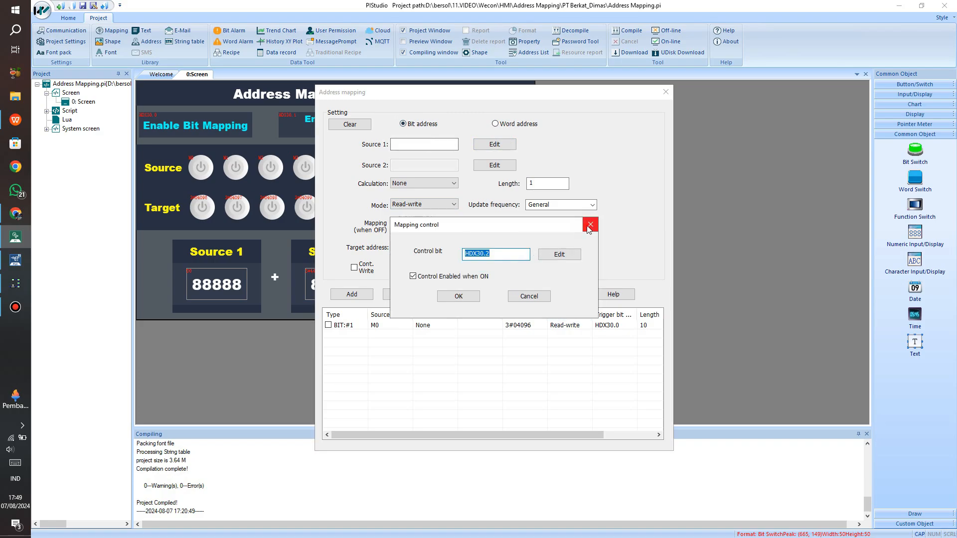
{"action": "left_click", "coordinate": [586, 225]}
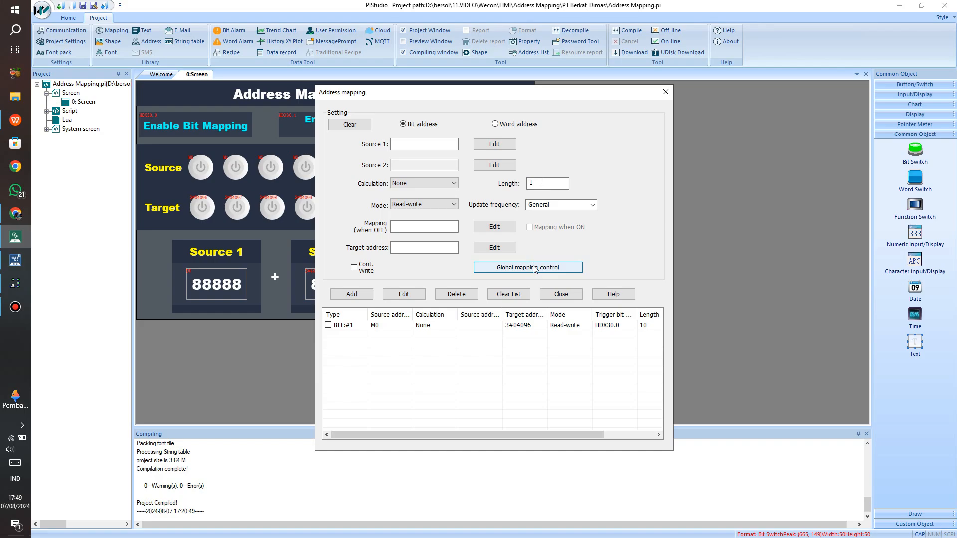
{"action": "left_click", "coordinate": [453, 328]}
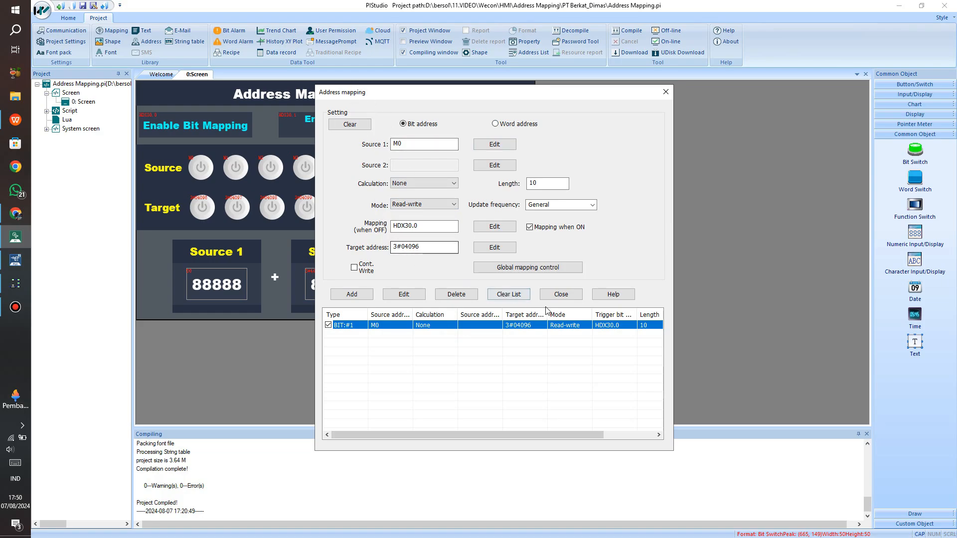
{"action": "left_click", "coordinate": [550, 267]}
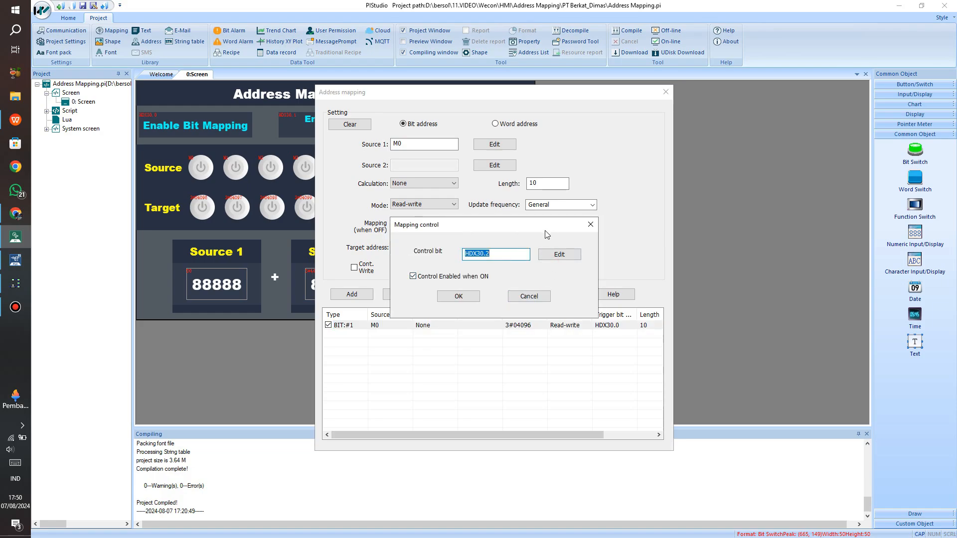
{"action": "left_click", "coordinate": [591, 224]}
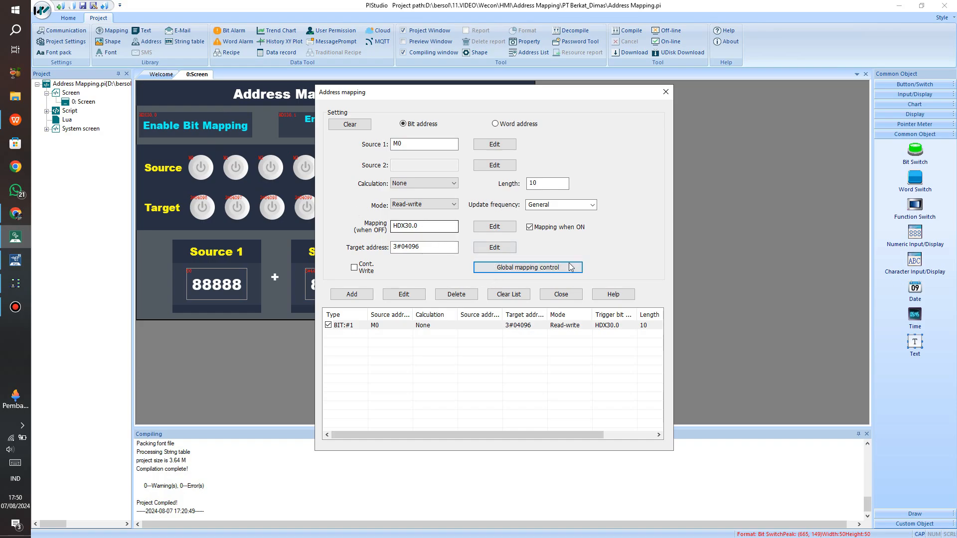
{"action": "left_click", "coordinate": [508, 126]}
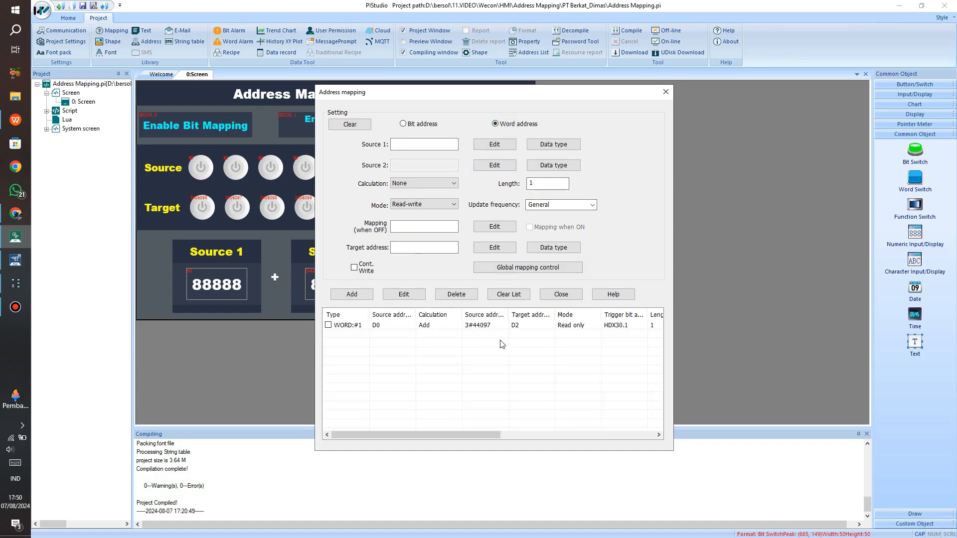
Load the word mapping entry for a check, close the address mapping settings and download the project with a recompile.
{"action": "left_click", "coordinate": [442, 326]}
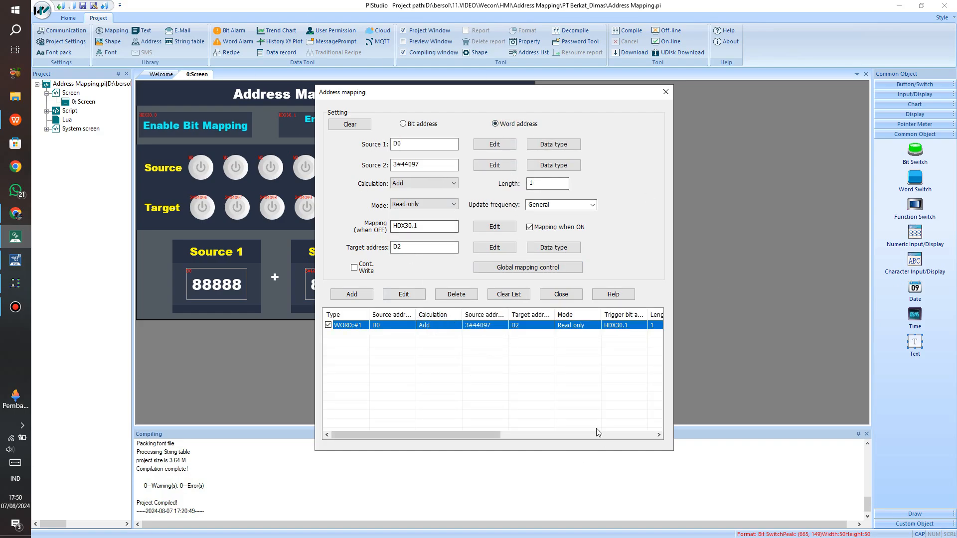
{"action": "left_click", "coordinate": [568, 295]}
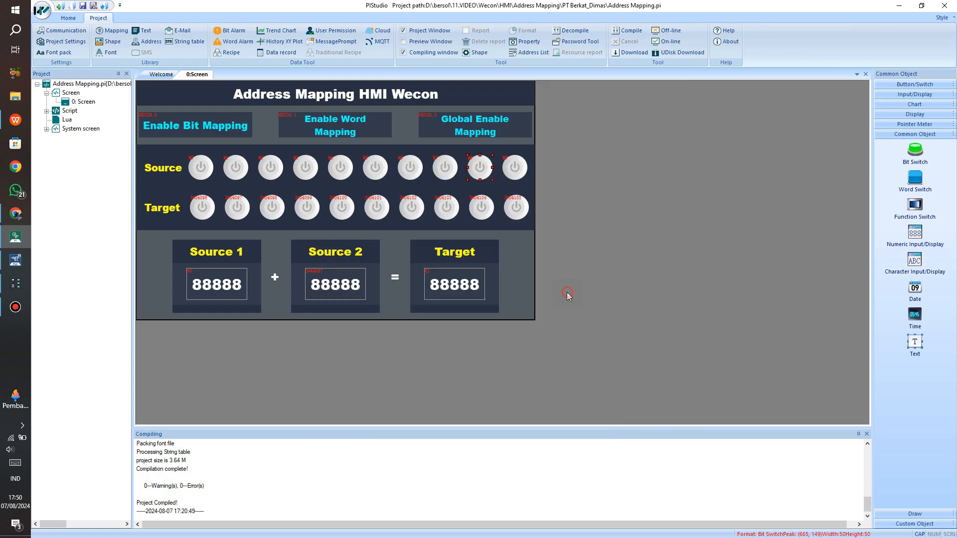
{"action": "left_click", "coordinate": [521, 285]}
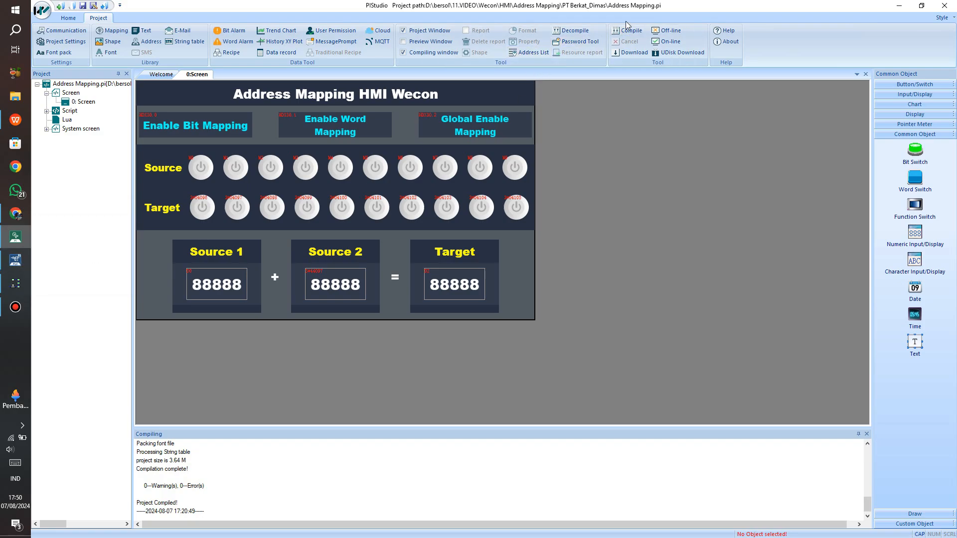
{"action": "left_click", "coordinate": [639, 58]}
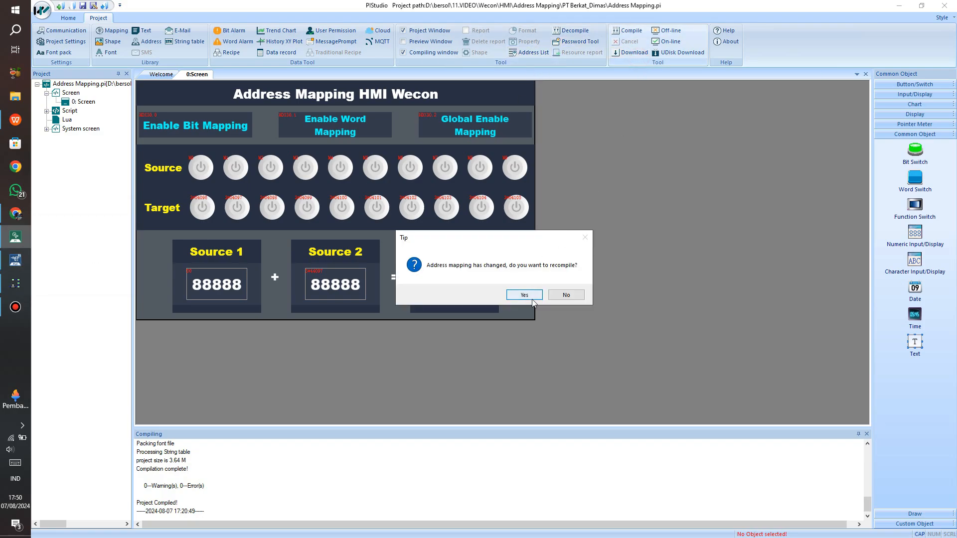
{"action": "left_click", "coordinate": [523, 295]}
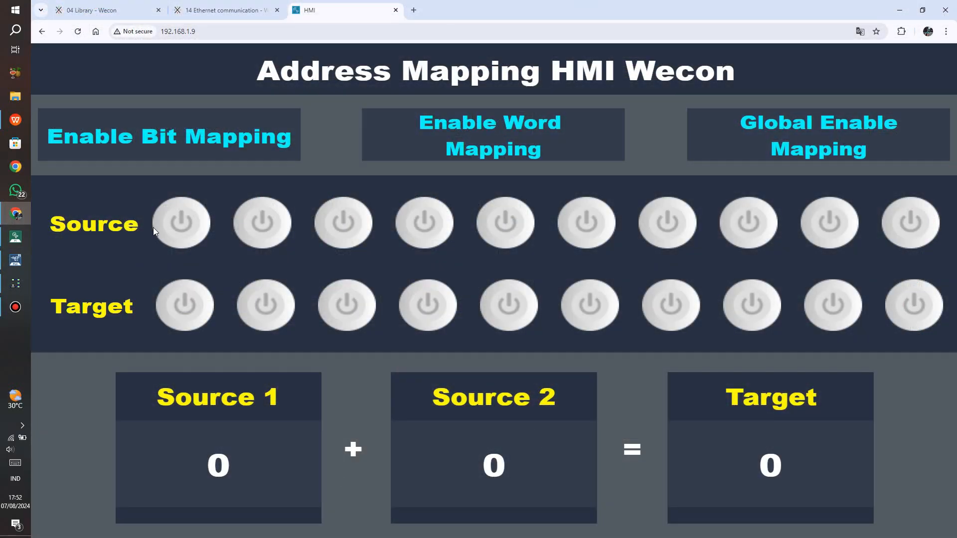
Turn on the first Source switch on the browser HMI and check contact M0 in Wecon PLC Editor2.
{"action": "left_click", "coordinate": [171, 221]}
{"action": "left_click", "coordinate": [15, 263]}
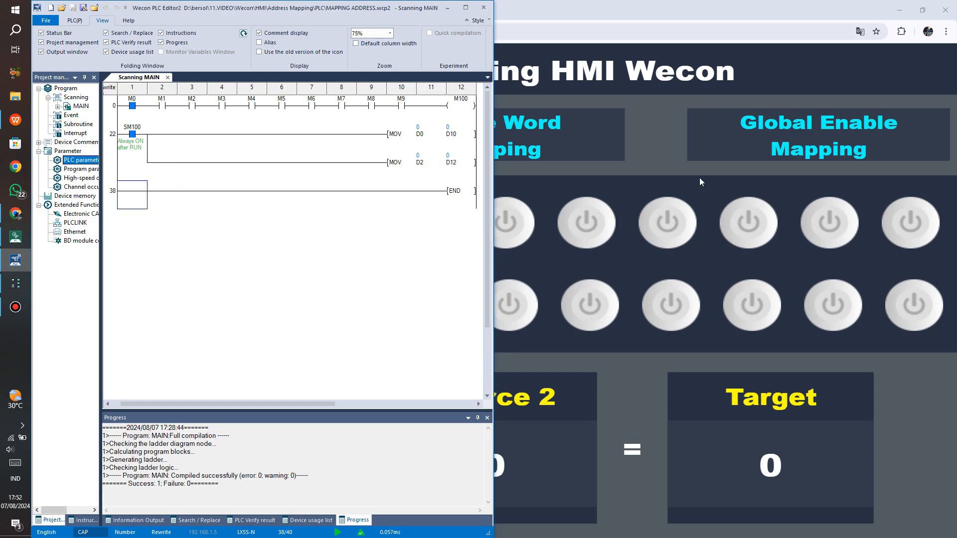
{"action": "left_click", "coordinate": [654, 158]}
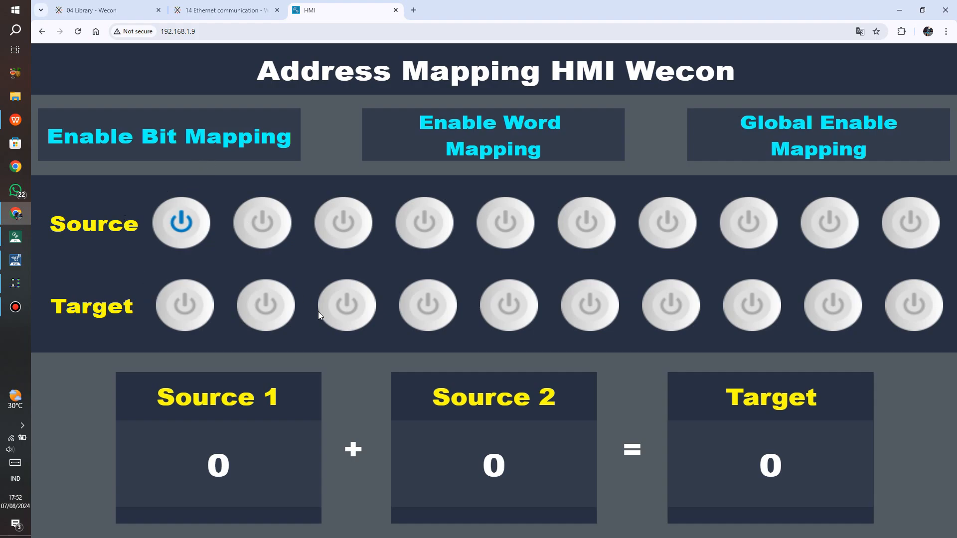
Enable bit mapping and global mapping on the HMI, and check the first mapped bit, 4096, in Modbus Slave.
{"action": "left_click", "coordinate": [241, 147]}
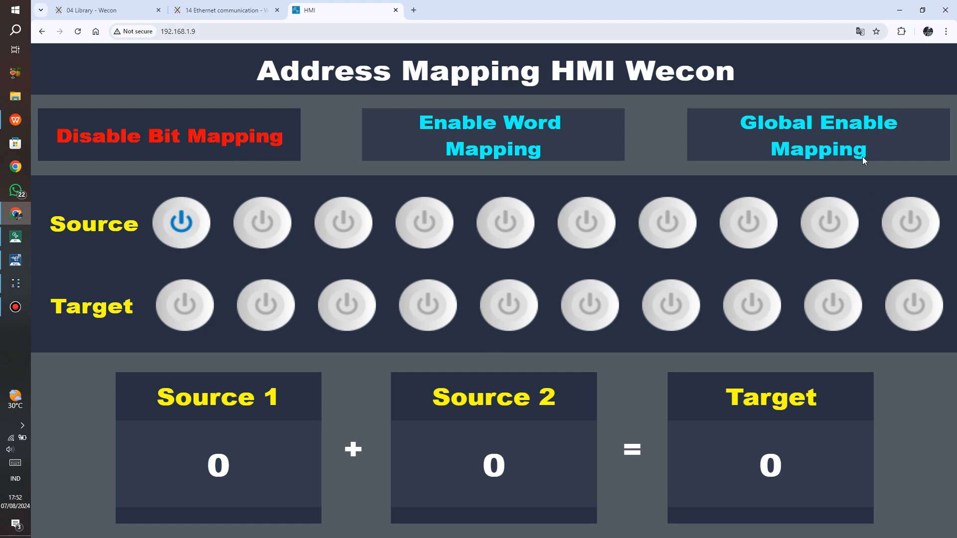
{"action": "left_click", "coordinate": [798, 143]}
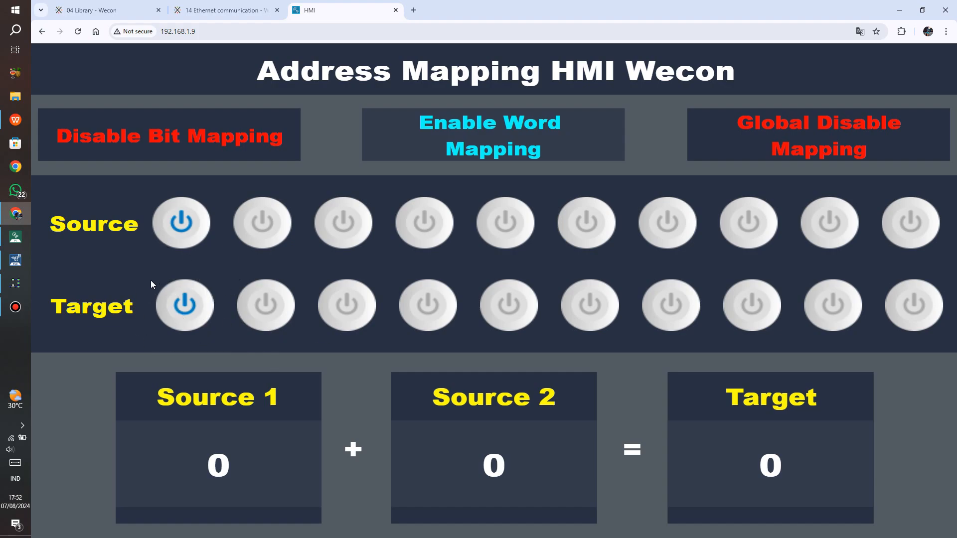
{"action": "left_click", "coordinate": [19, 283]}
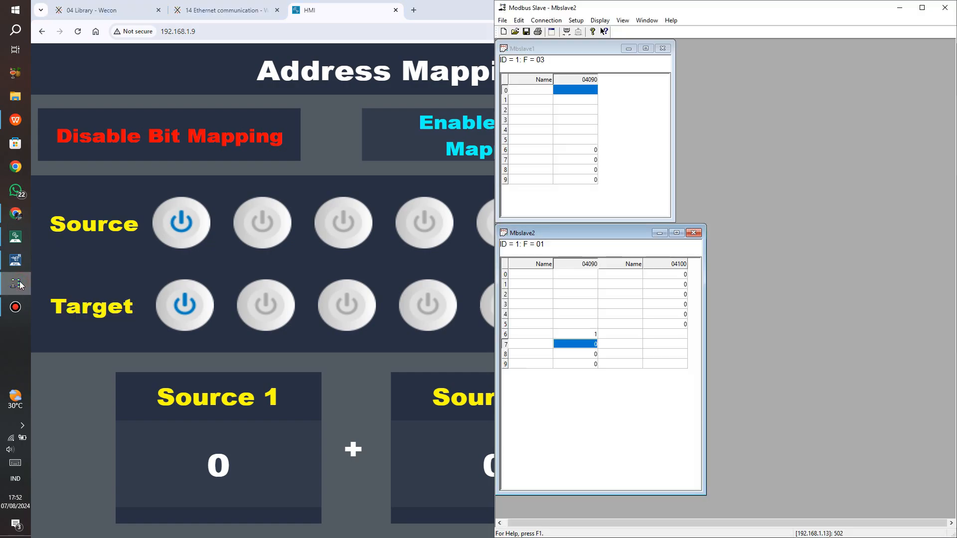
{"action": "left_click", "coordinate": [593, 334]}
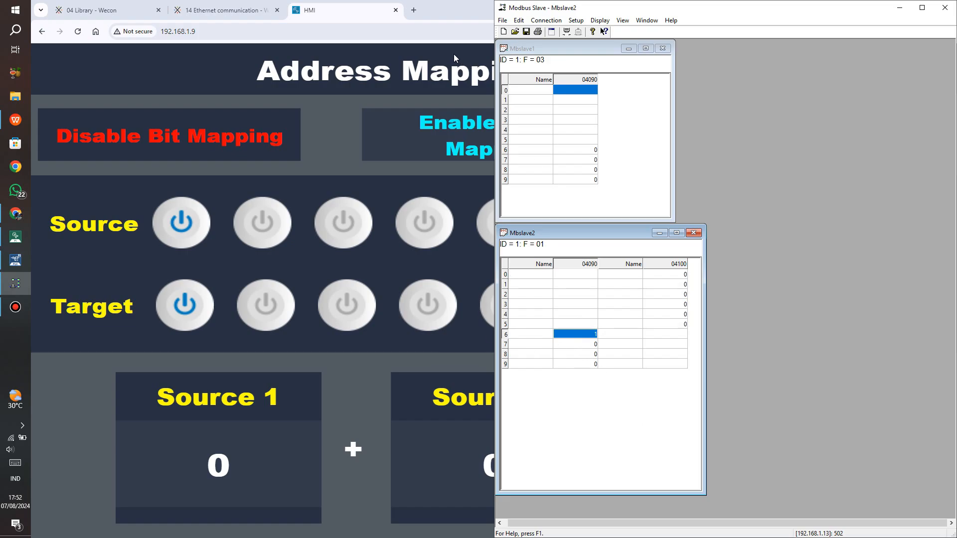
Place the browser HMI beside Modbus Slave and turn on the second to tenth Source switches.
{"action": "left_click", "coordinate": [440, 11]}
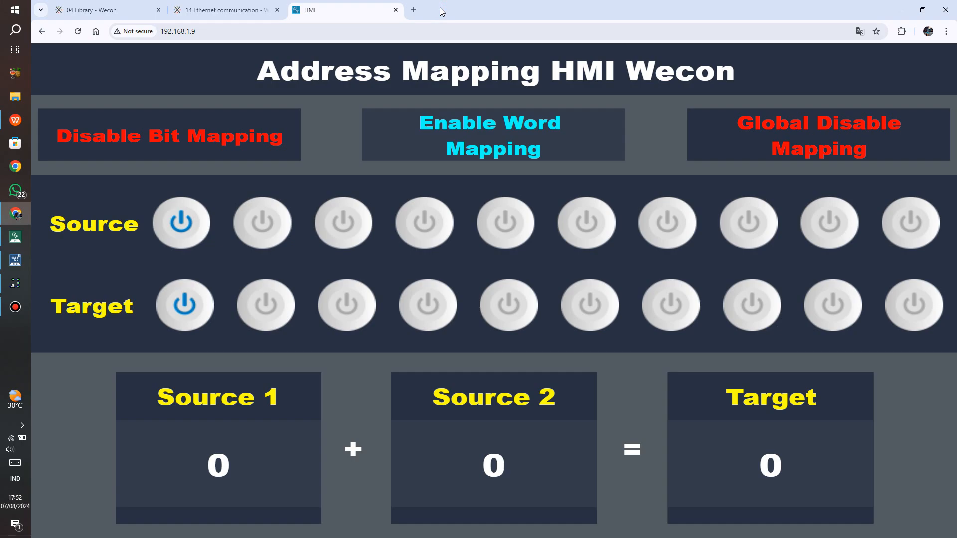
{"action": "double_click", "coordinate": [439, 7]}
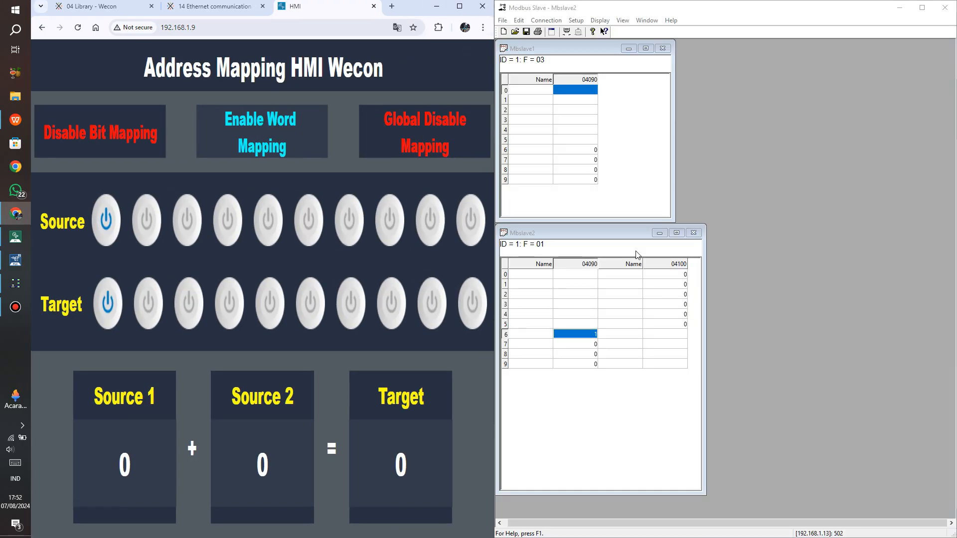
{"action": "left_click", "coordinate": [145, 224]}
{"action": "left_click", "coordinate": [191, 221]}
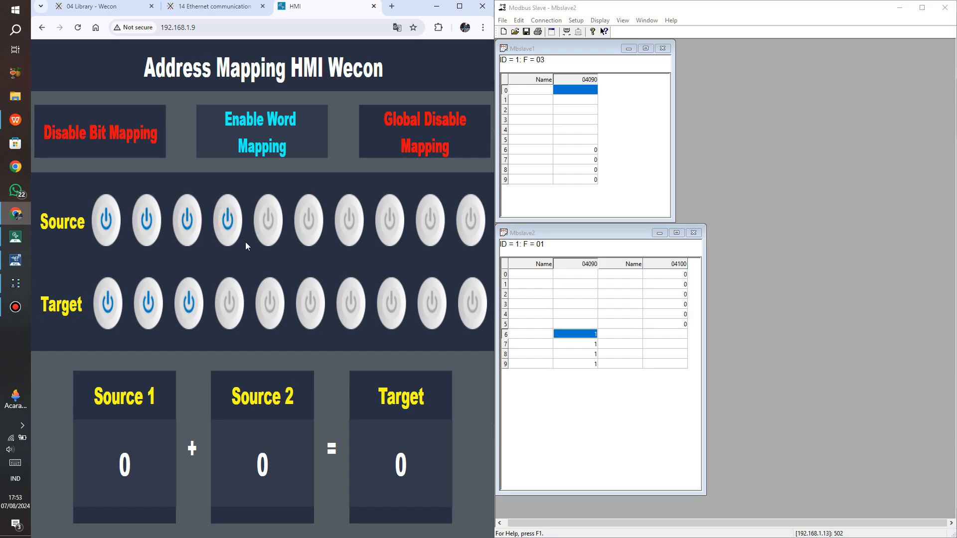
{"action": "left_click", "coordinate": [271, 227]}
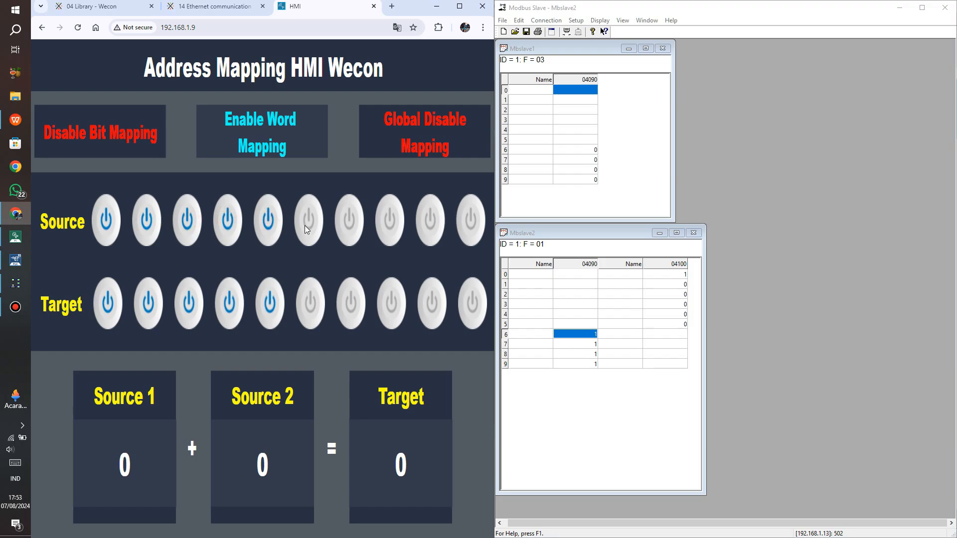
{"action": "left_click", "coordinate": [313, 235]}
{"action": "left_click", "coordinate": [348, 223]}
{"action": "left_click", "coordinate": [391, 231]}
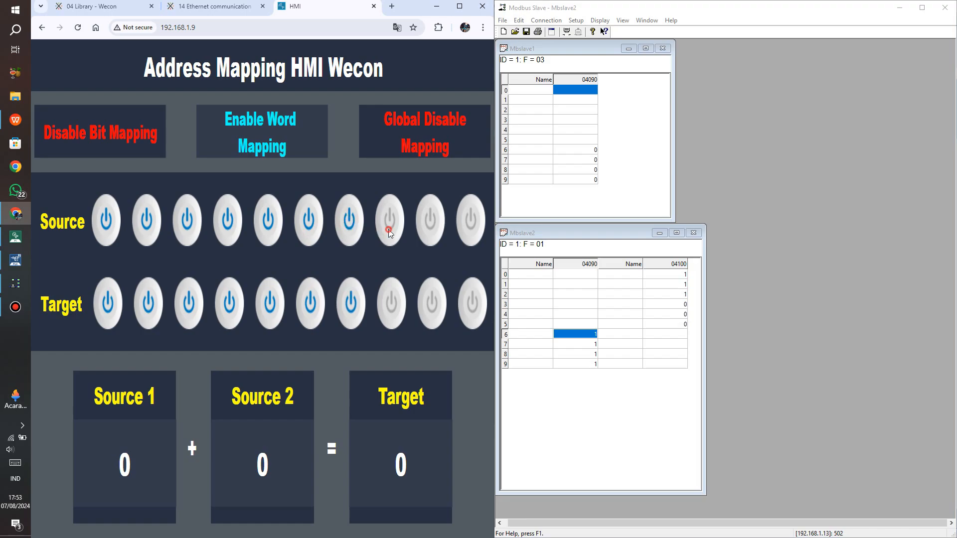
{"action": "left_click", "coordinate": [441, 234]}
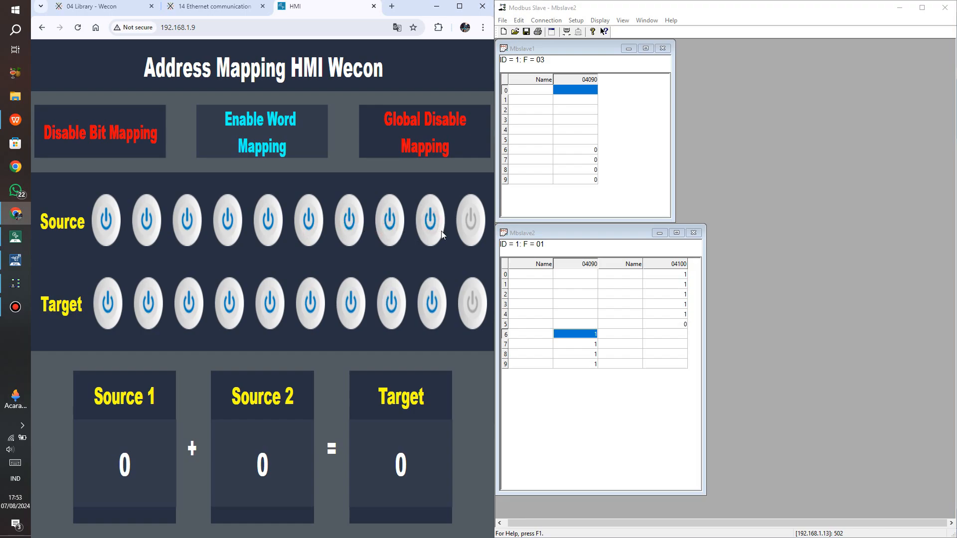
{"action": "left_click", "coordinate": [468, 224]}
Turn off all ten Source switches on the HMI.
{"action": "left_click", "coordinate": [468, 227]}
{"action": "left_click", "coordinate": [379, 217]}
{"action": "left_click", "coordinate": [348, 219]}
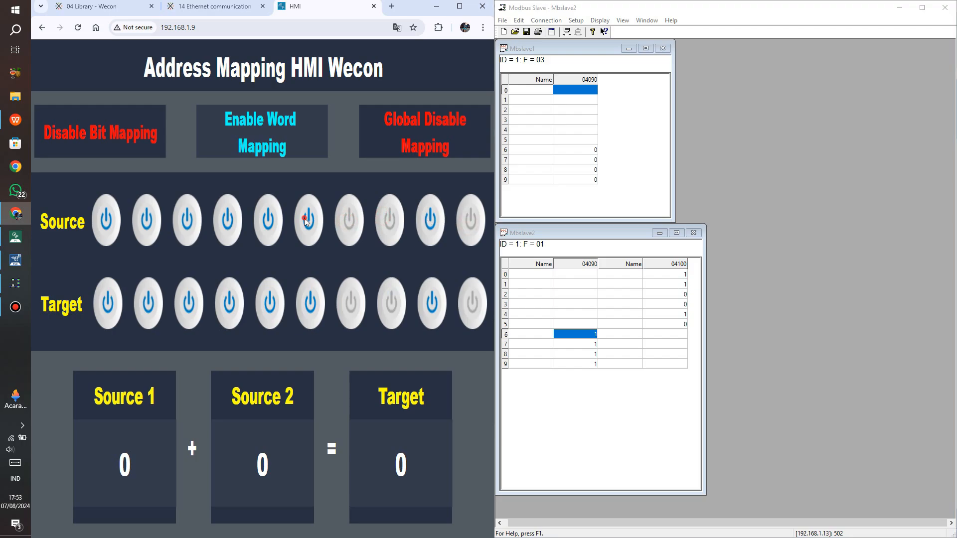
{"action": "left_click", "coordinate": [304, 217]}
{"action": "left_click", "coordinate": [268, 219]}
{"action": "left_click", "coordinate": [227, 219]}
{"action": "left_click", "coordinate": [187, 219]}
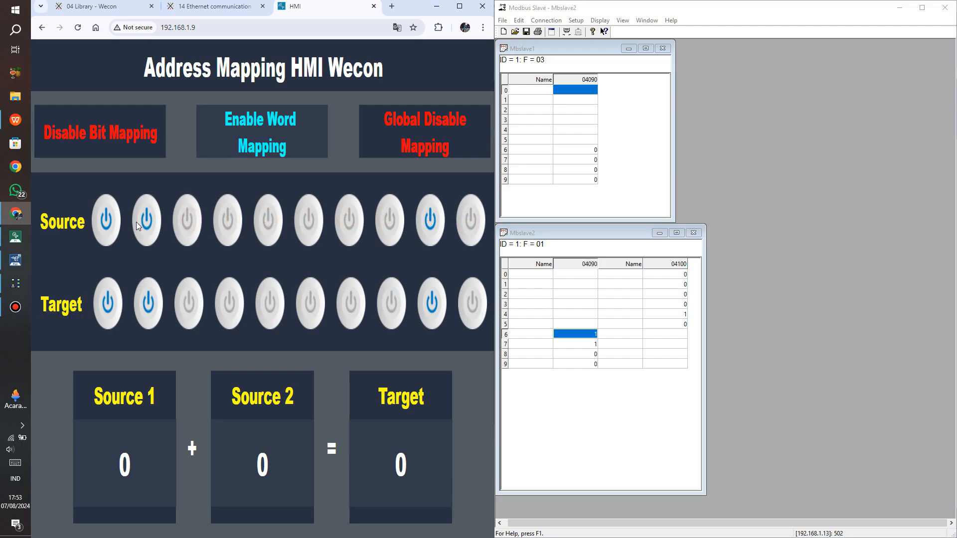
{"action": "left_click", "coordinate": [137, 223]}
{"action": "left_click", "coordinate": [105, 225]}
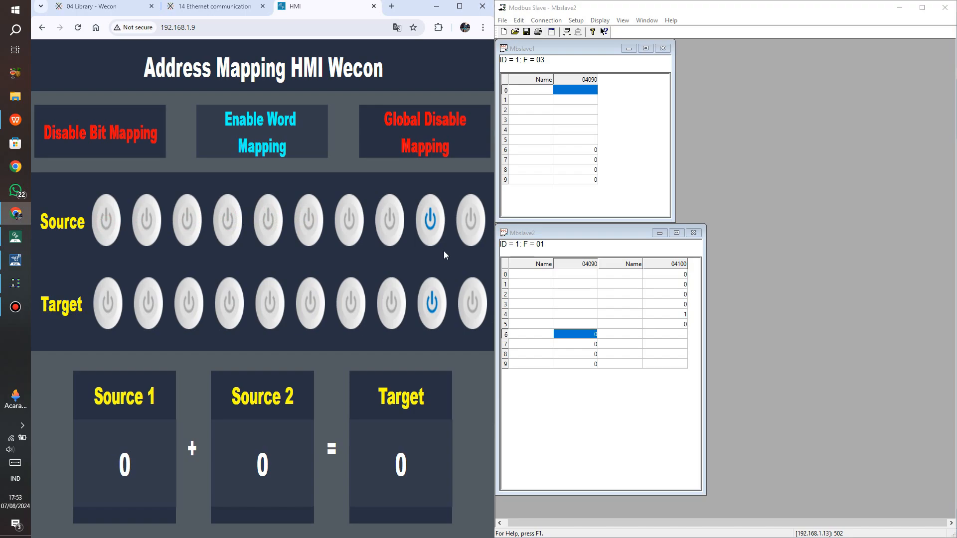
{"action": "left_click", "coordinate": [432, 222]}
Disable bit mapping and turn on the first three Source switches to test without mapping.
{"action": "left_click", "coordinate": [103, 131]}
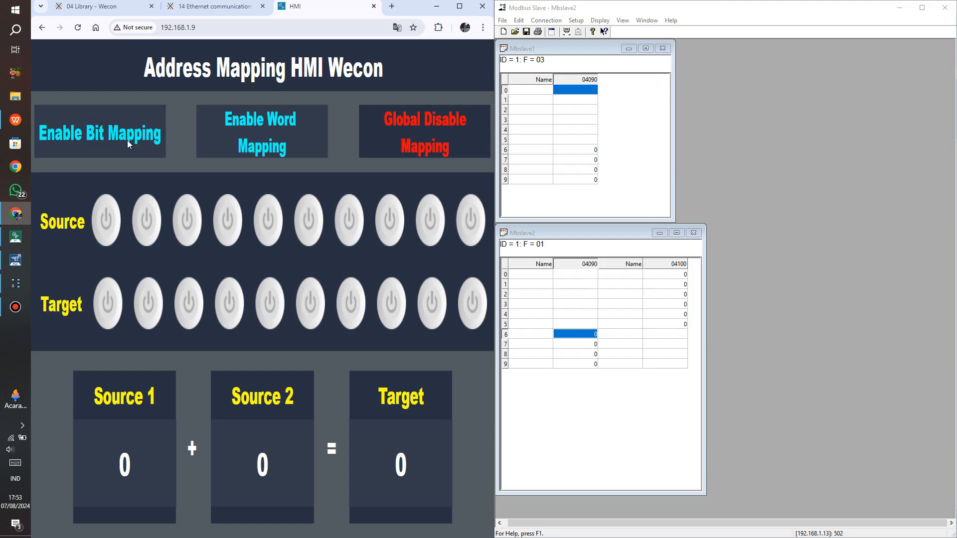
{"action": "left_click", "coordinate": [108, 222]}
{"action": "left_click", "coordinate": [151, 223]}
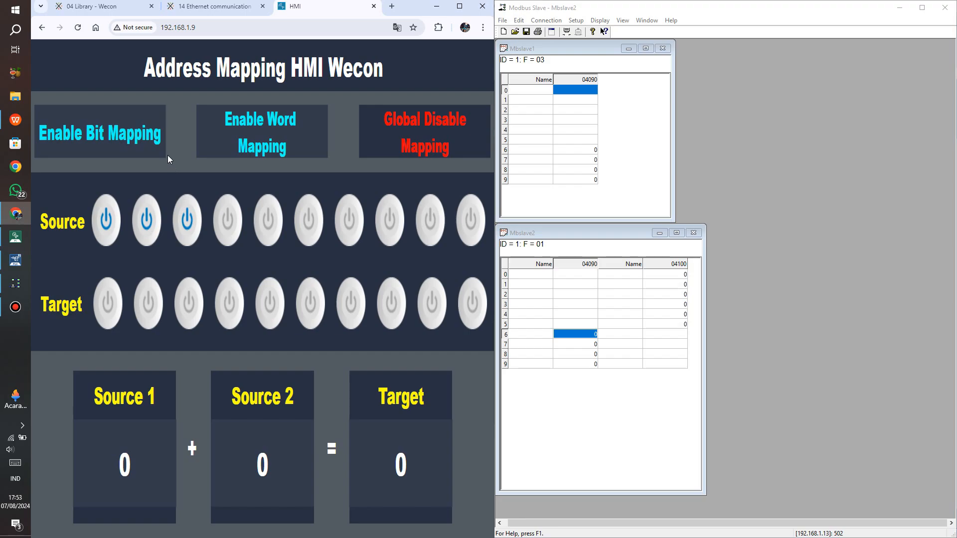
Re-enable bit mapping and test both directions by toggling the first Target switch and the first Source switch.
{"action": "left_click", "coordinate": [124, 136]}
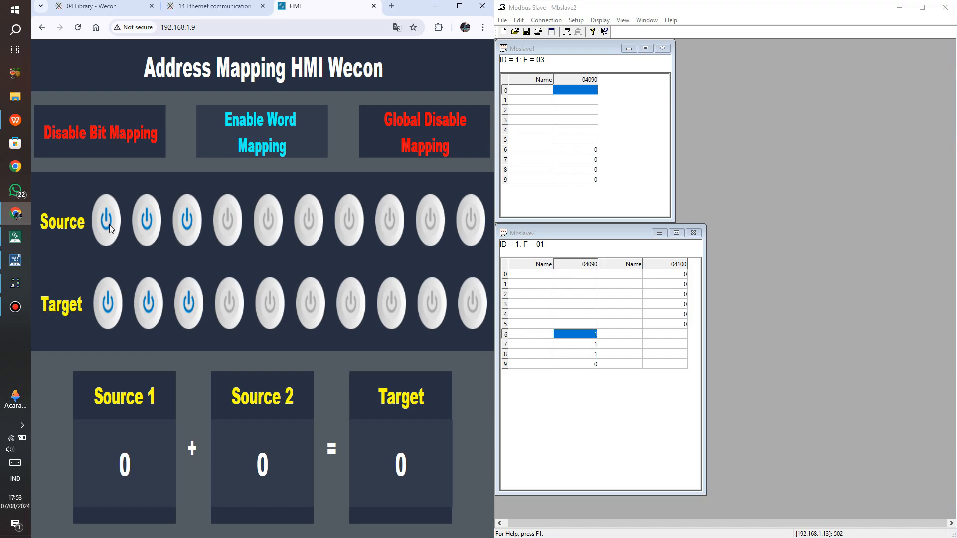
{"action": "left_click", "coordinate": [108, 303]}
{"action": "left_click", "coordinate": [105, 212]}
Turn on the fifth and sixth Source switches and check their contacts M4 and M5 in Wecon PLC Editor2.
{"action": "left_click", "coordinate": [129, 464]}
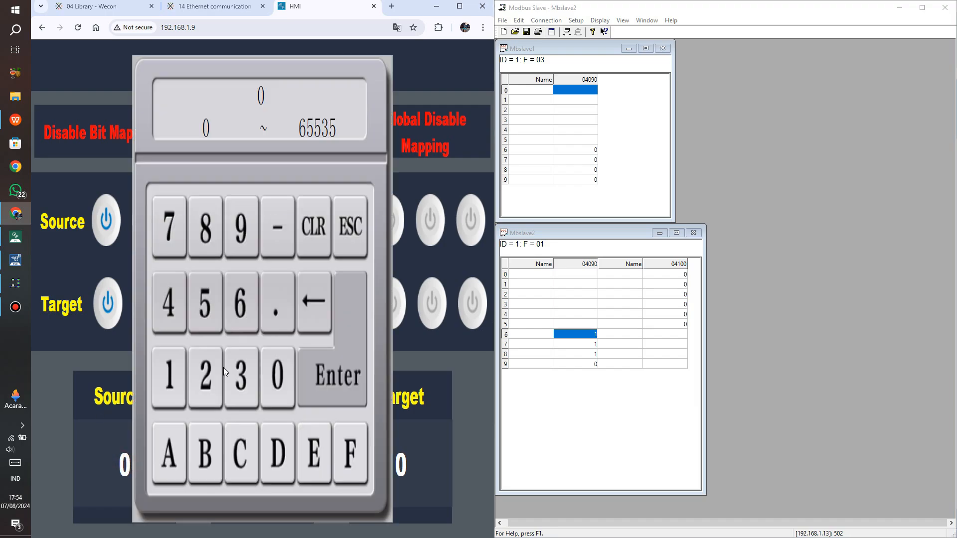
{"action": "left_click", "coordinate": [358, 226]}
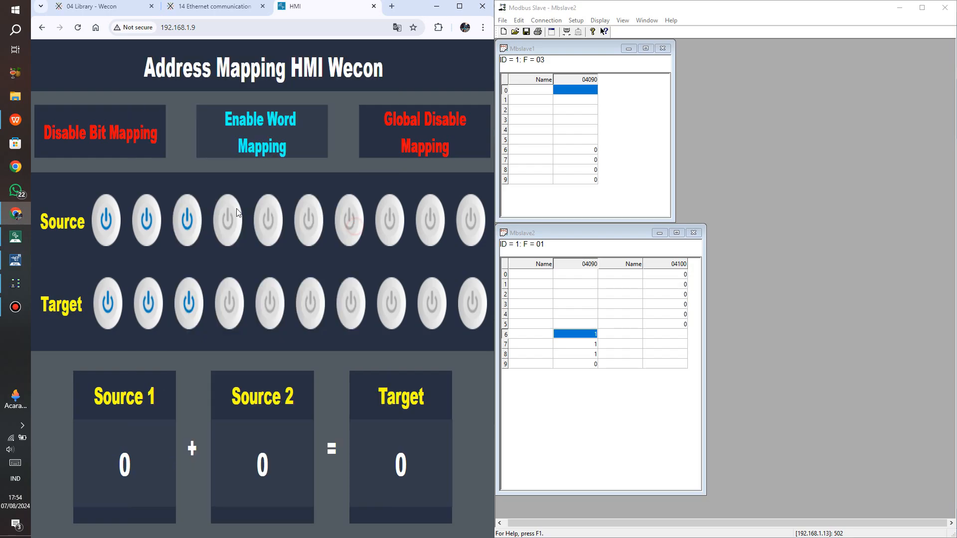
{"action": "left_click", "coordinate": [270, 215]}
{"action": "left_click", "coordinate": [14, 259]}
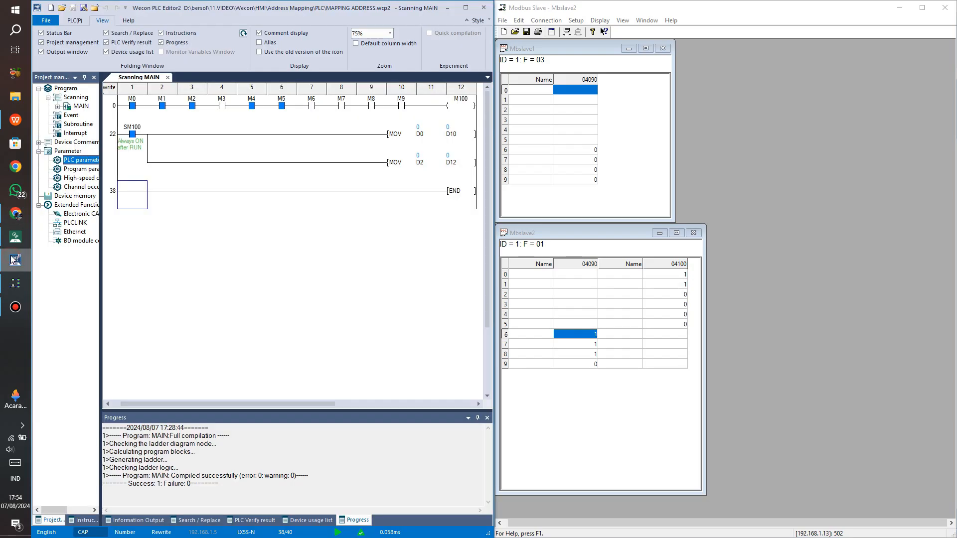
{"action": "left_click", "coordinate": [15, 213]}
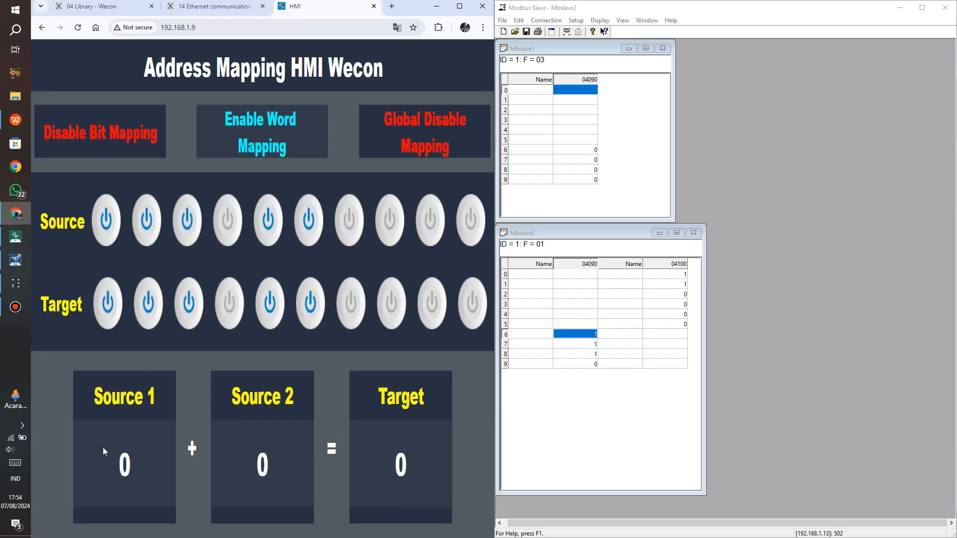
Set Source 1 to 20 and Source 2 to 5 on the HMI.
{"action": "left_click", "coordinate": [111, 461]}
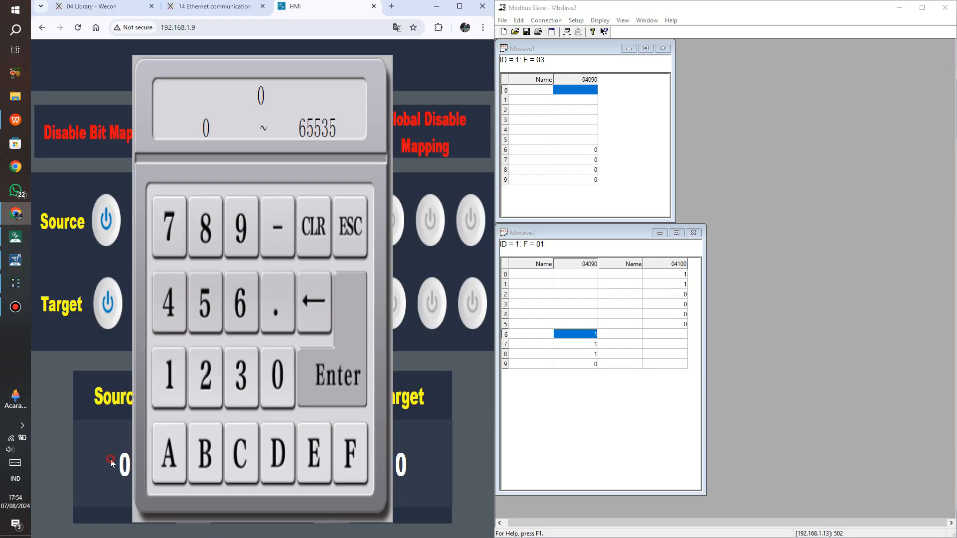
{"action": "left_click", "coordinate": [197, 383]}
{"action": "left_click", "coordinate": [277, 379]}
{"action": "left_click", "coordinate": [321, 384]}
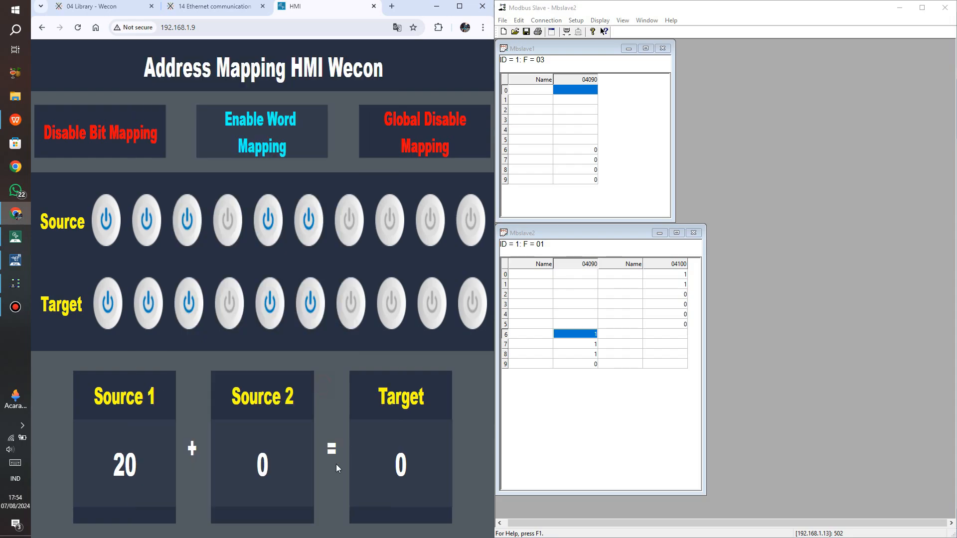
{"action": "left_click", "coordinate": [253, 461]}
{"action": "left_click", "coordinate": [206, 305]}
{"action": "left_click", "coordinate": [348, 390]}
Switch to PIStudio, load the word address mapping entry and review the available Calculation options, leaving Add selected.
{"action": "left_click", "coordinate": [15, 236]}
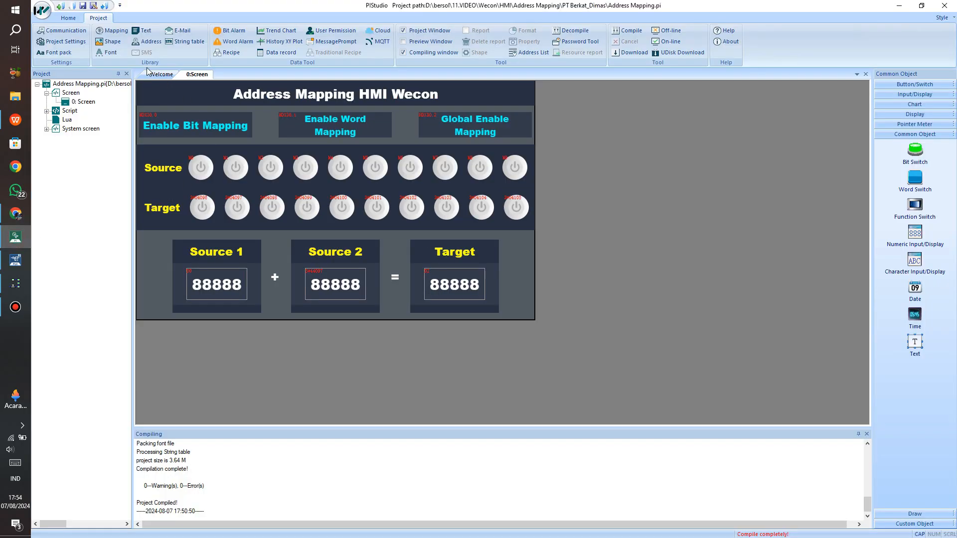
{"action": "left_click", "coordinate": [113, 31]}
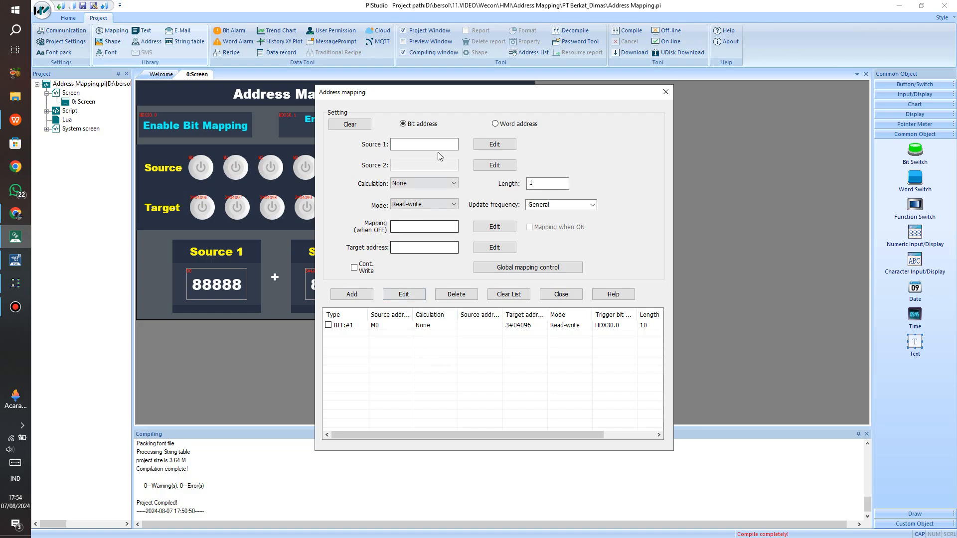
{"action": "left_click", "coordinate": [498, 123]}
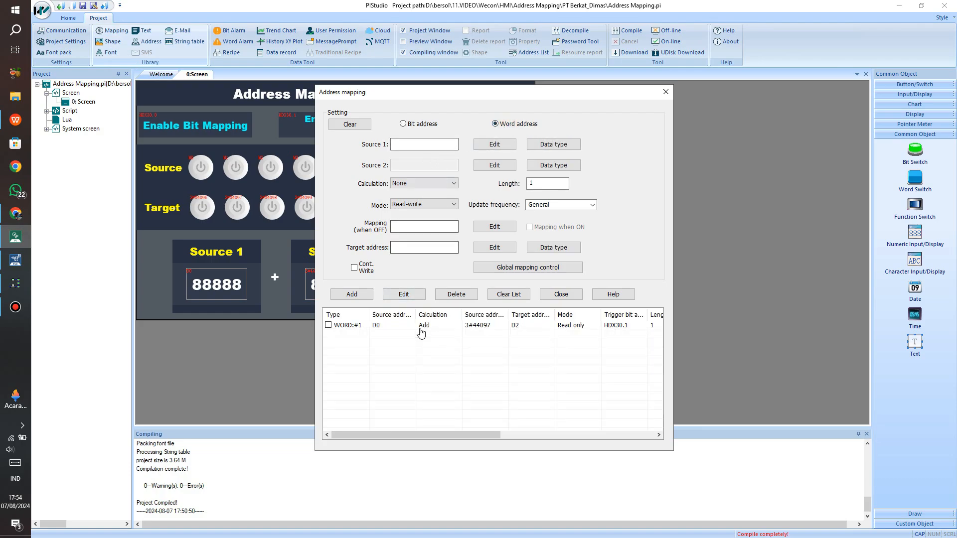
{"action": "left_click", "coordinate": [420, 330]}
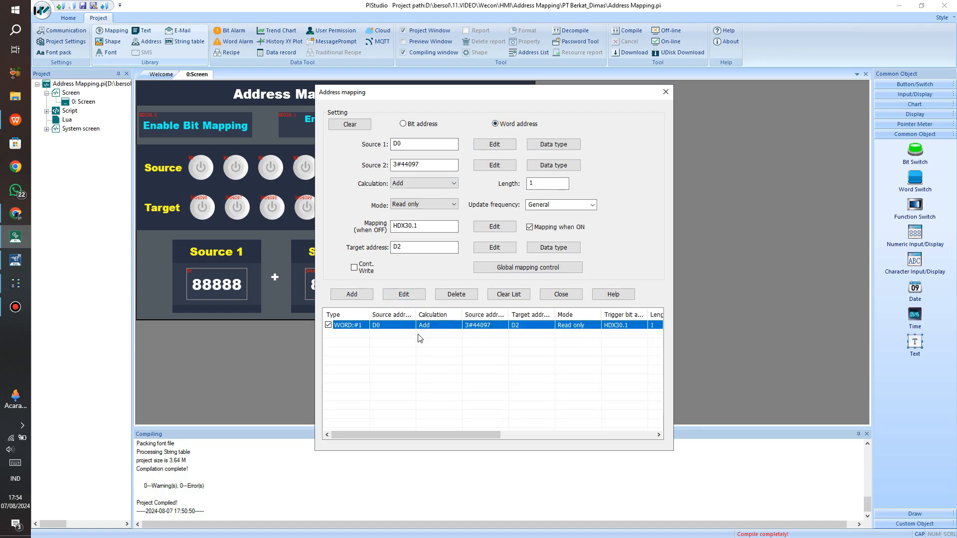
{"action": "left_click", "coordinate": [418, 186]}
{"action": "left_click", "coordinate": [418, 185]}
{"action": "left_click", "coordinate": [419, 187]}
{"action": "left_click", "coordinate": [418, 188]}
{"action": "left_click", "coordinate": [419, 187]}
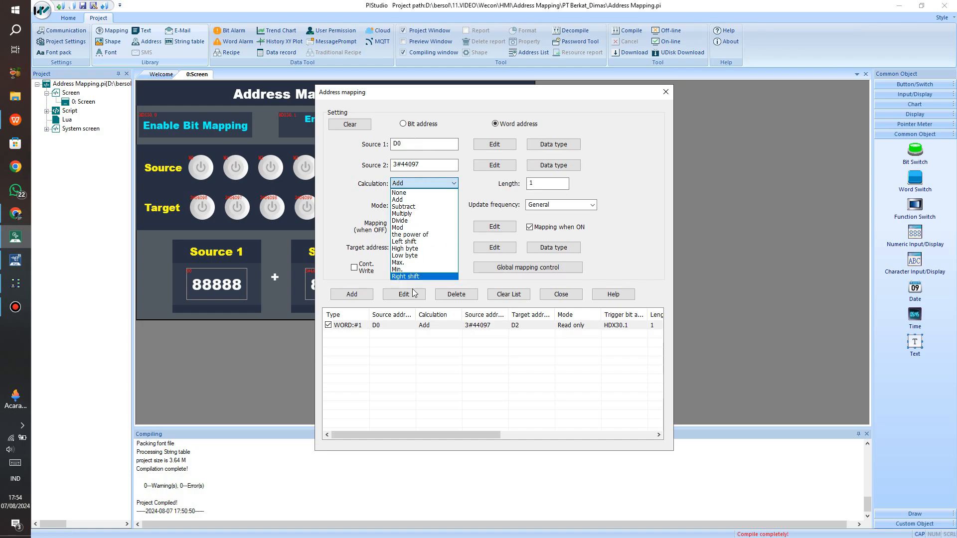
{"action": "left_click", "coordinate": [415, 183]}
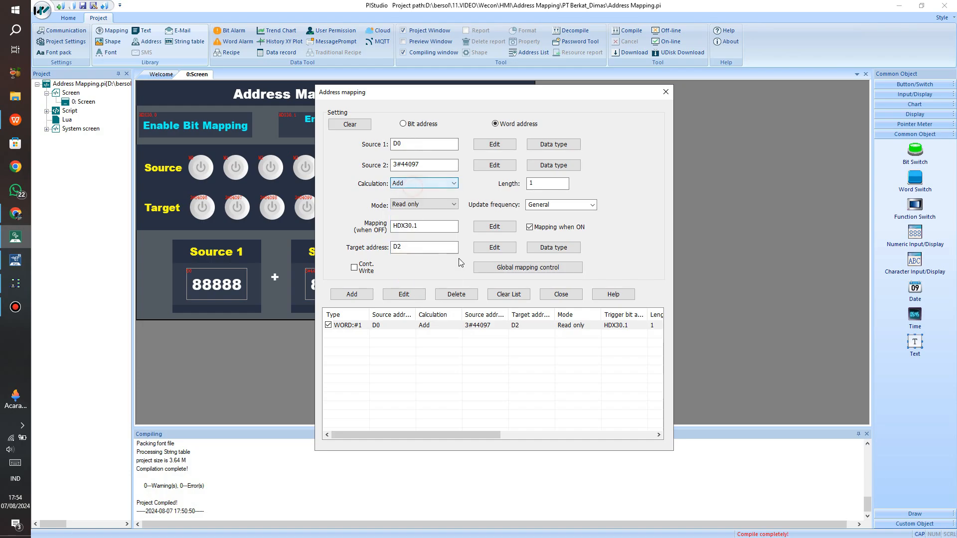
Look over the Calculation options for the word mapping again, keep Add, and close the address mapping settings.
{"action": "left_click", "coordinate": [410, 185]}
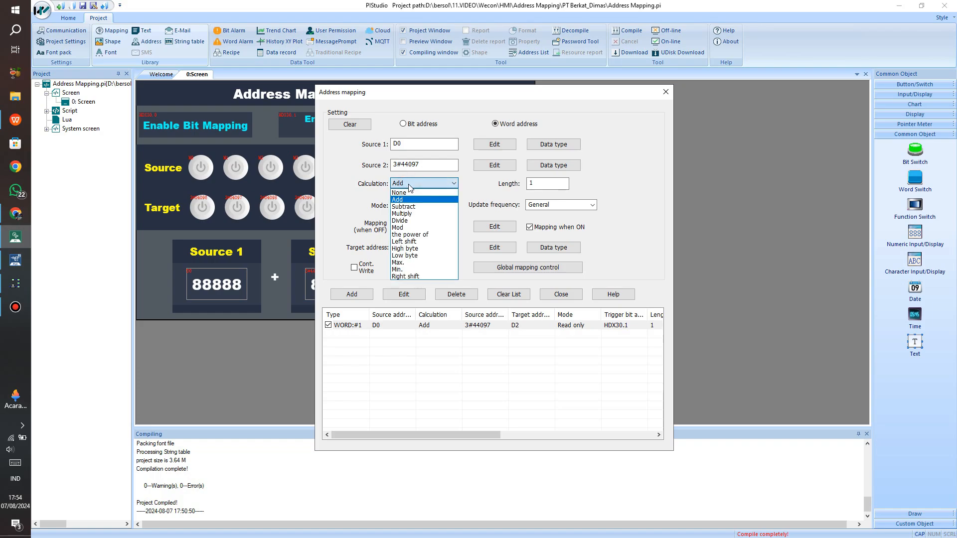
{"action": "left_click", "coordinate": [409, 188]}
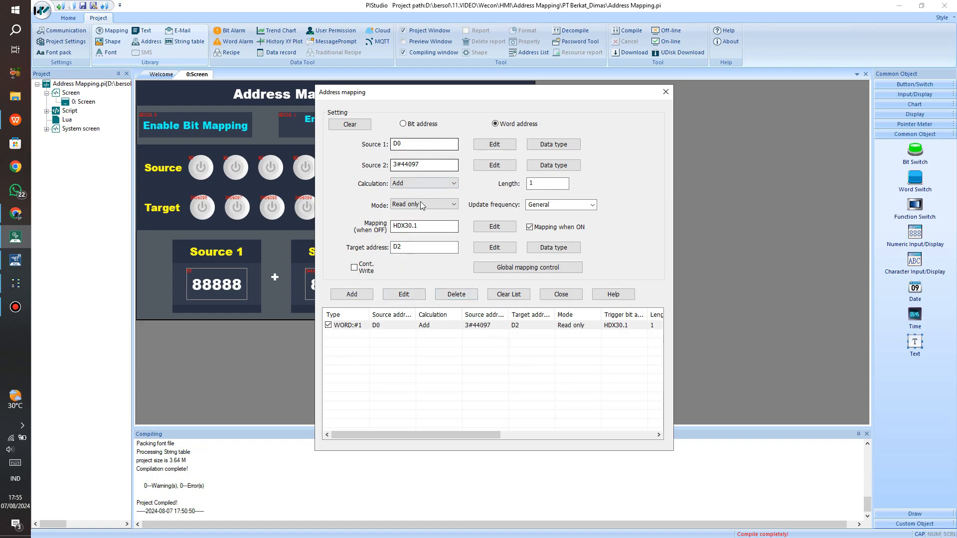
{"action": "left_click", "coordinate": [560, 294]}
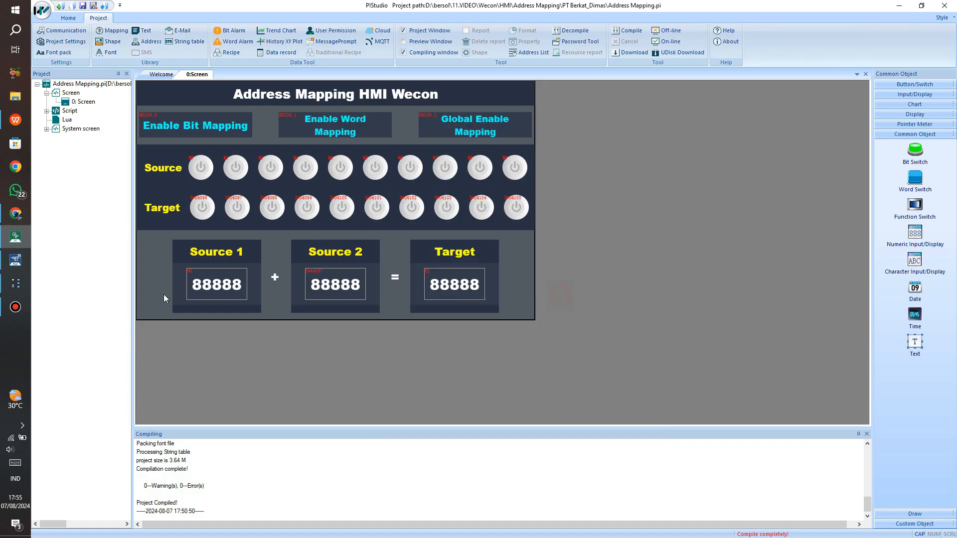
Show the HMI web page beside Modbus Slave, enable word mapping, and set Source 2 to 6.
{"action": "left_click", "coordinate": [16, 213]}
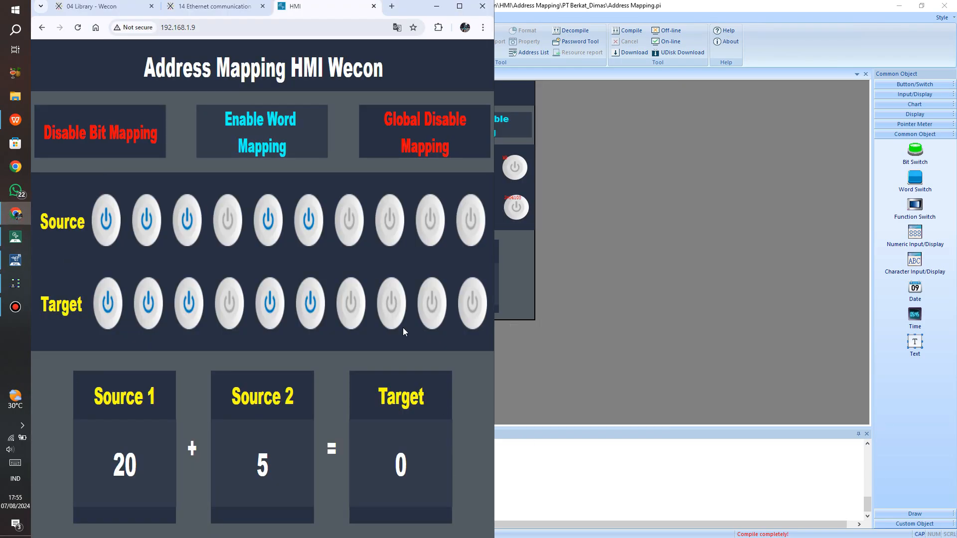
{"action": "left_click", "coordinate": [11, 283]}
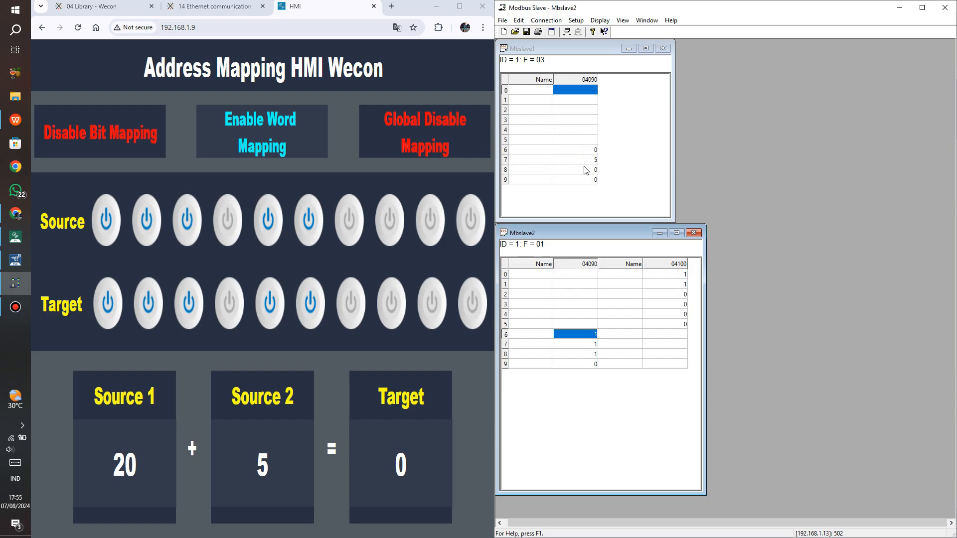
{"action": "left_click", "coordinate": [283, 137]}
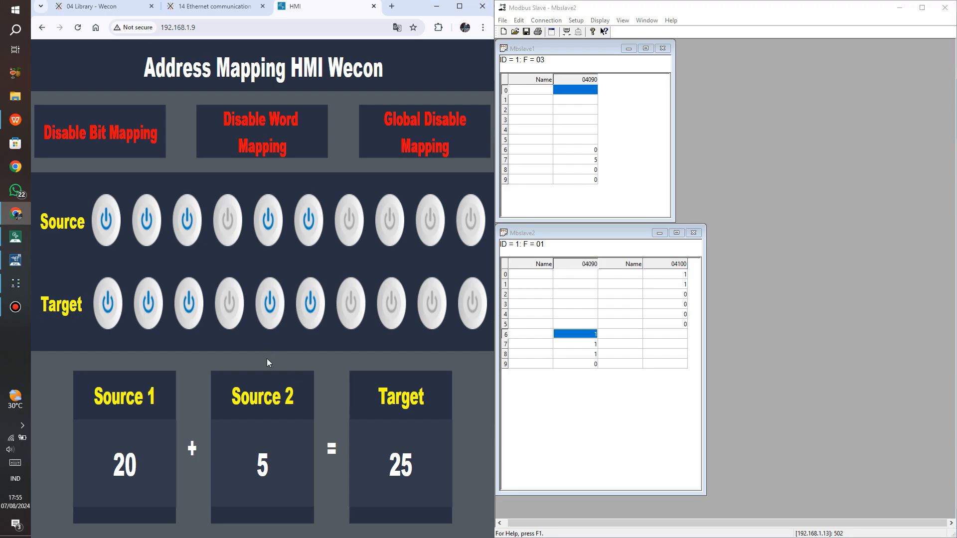
{"action": "left_click", "coordinate": [254, 461]}
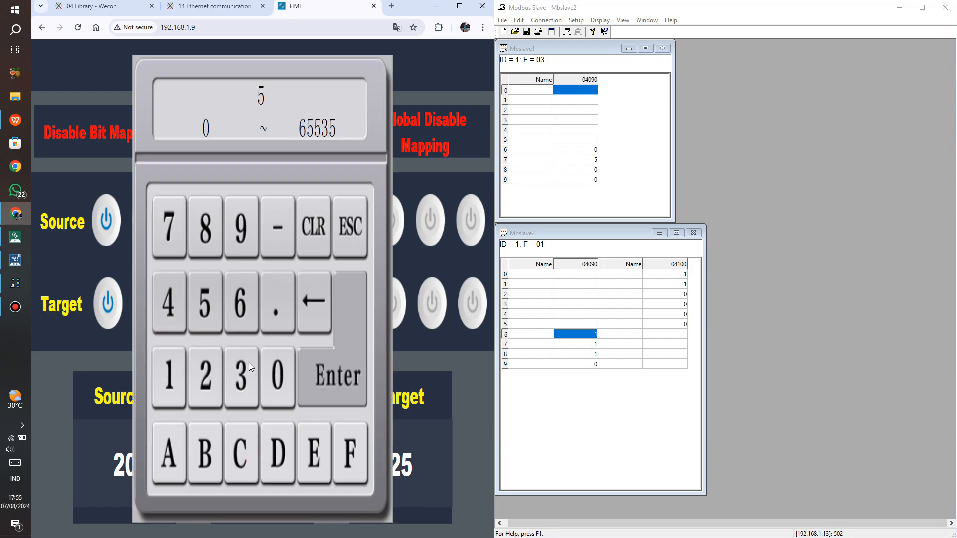
{"action": "left_click", "coordinate": [325, 382]}
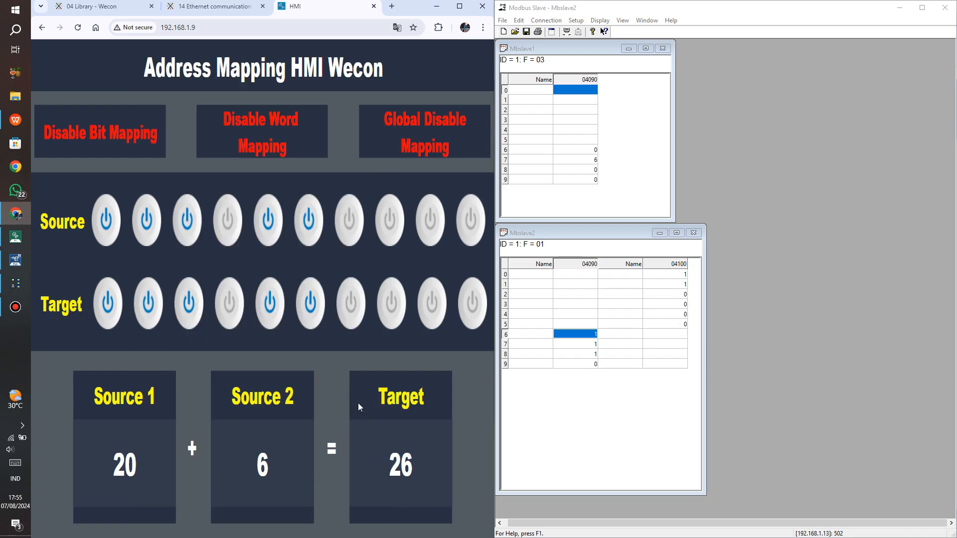
In Modbus Slave, test the Source 2 register 04097 in Mbslave1 by setting it to 7 and then to 60.
{"action": "double_click", "coordinate": [596, 159]}
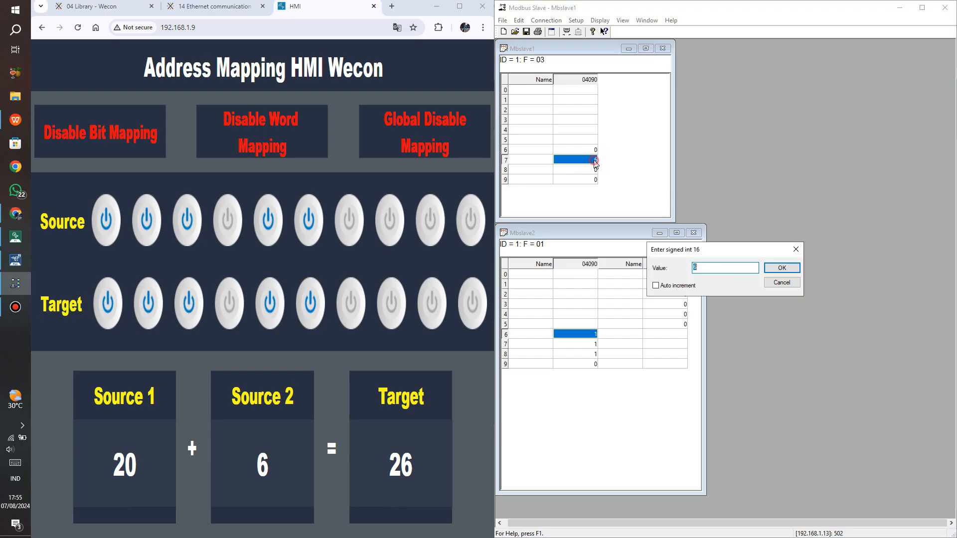
{"action": "type", "text": "7"}
{"action": "key", "text": "Return"}
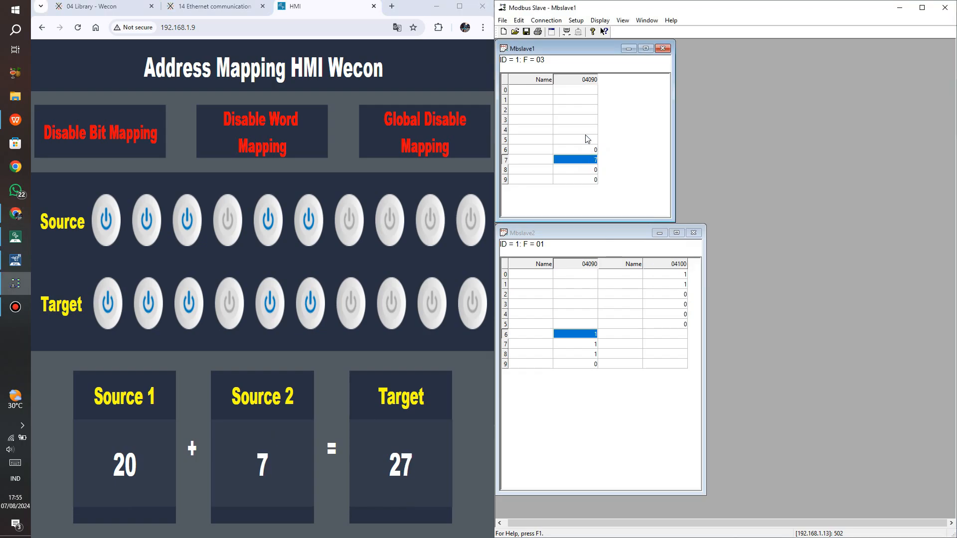
{"action": "double_click", "coordinate": [588, 159]}
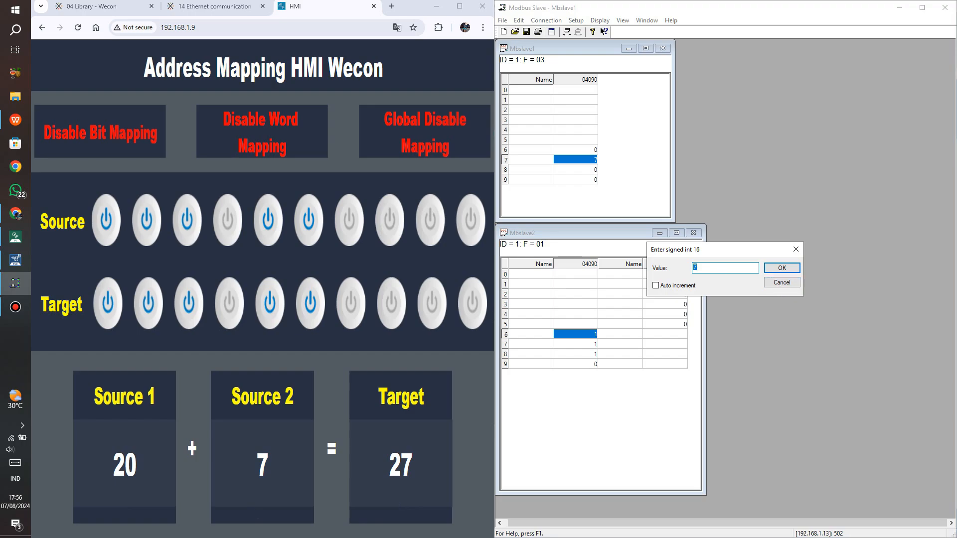
{"action": "type", "text": "60"}
{"action": "key", "text": "Return"}
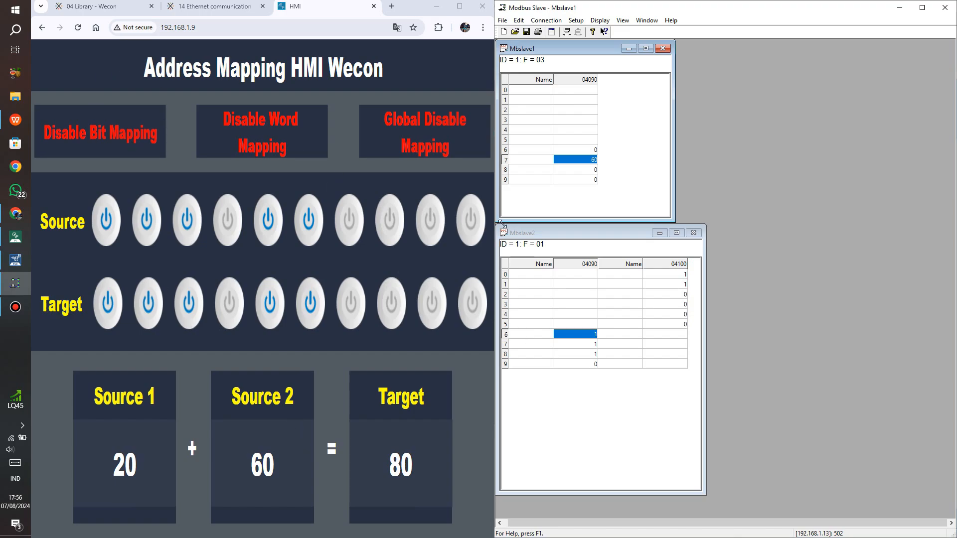
Glance at the Wecon documentation pages, then switch to Wecon PLC Editor2 and check the D0 and D2 MOV instructions.
{"action": "left_click", "coordinate": [196, 6]}
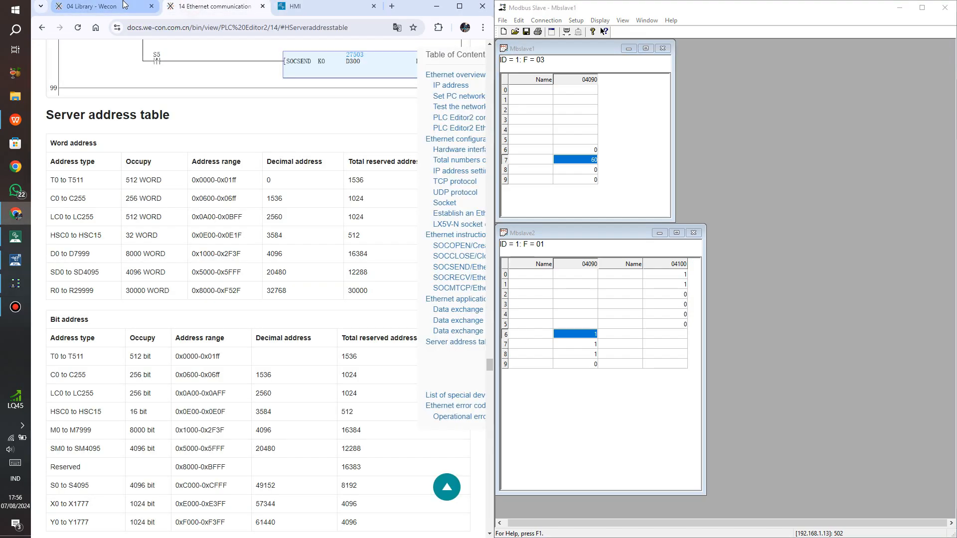
{"action": "left_click", "coordinate": [123, 5]}
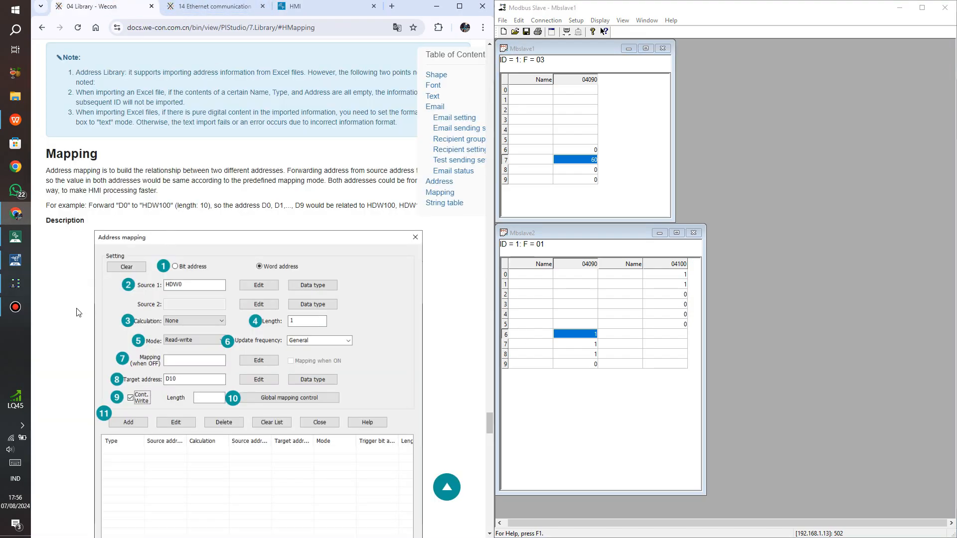
{"action": "mouse_move", "coordinate": [9, 283]}
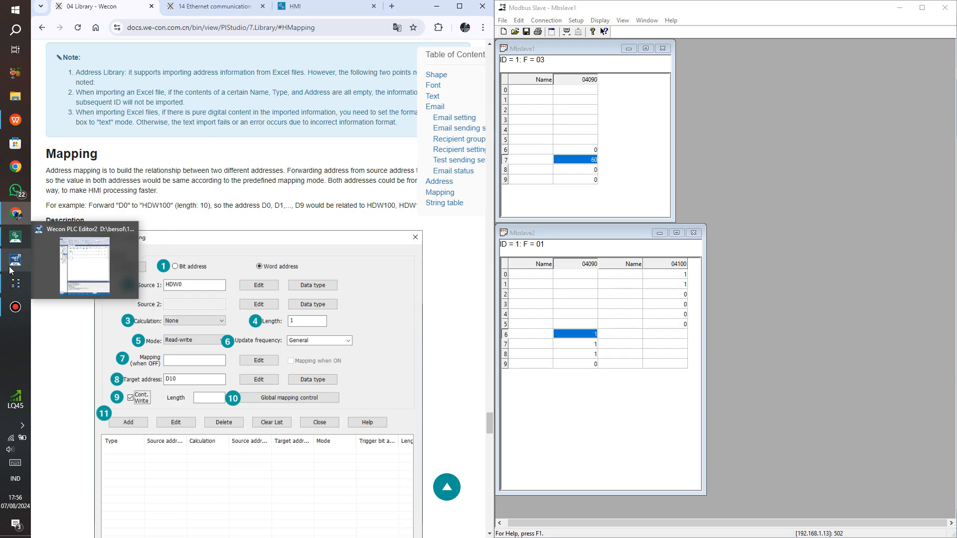
{"action": "left_click", "coordinate": [13, 260]}
{"action": "left_click", "coordinate": [360, 136]}
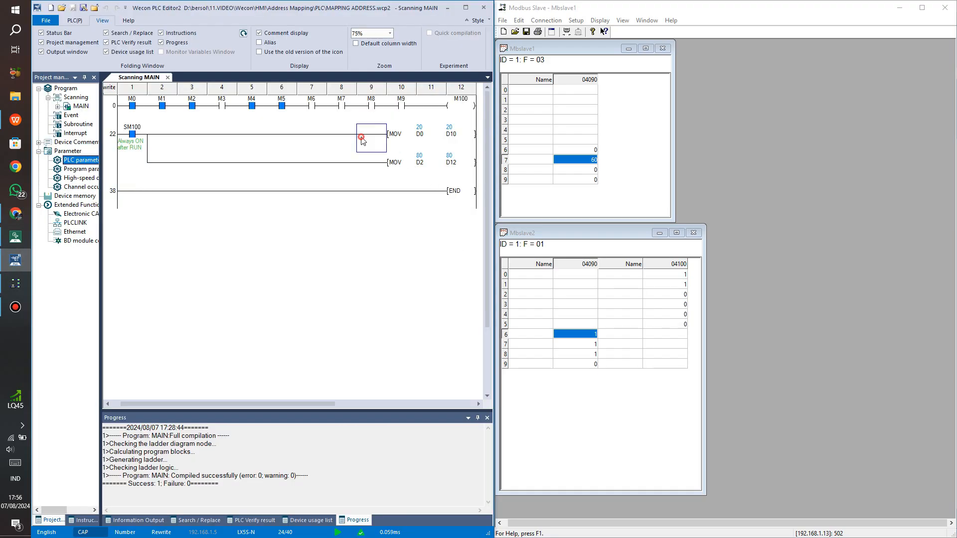
{"action": "left_click", "coordinate": [437, 168]}
View the Ethernet settings in the PLC parameters and close them without changes.
{"action": "left_click", "coordinate": [86, 159]}
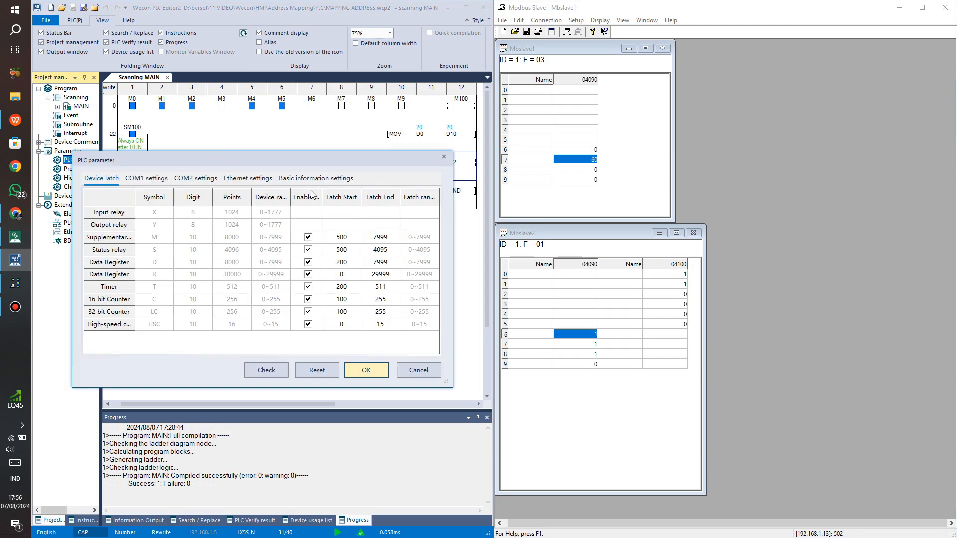
{"action": "left_click", "coordinate": [244, 179]}
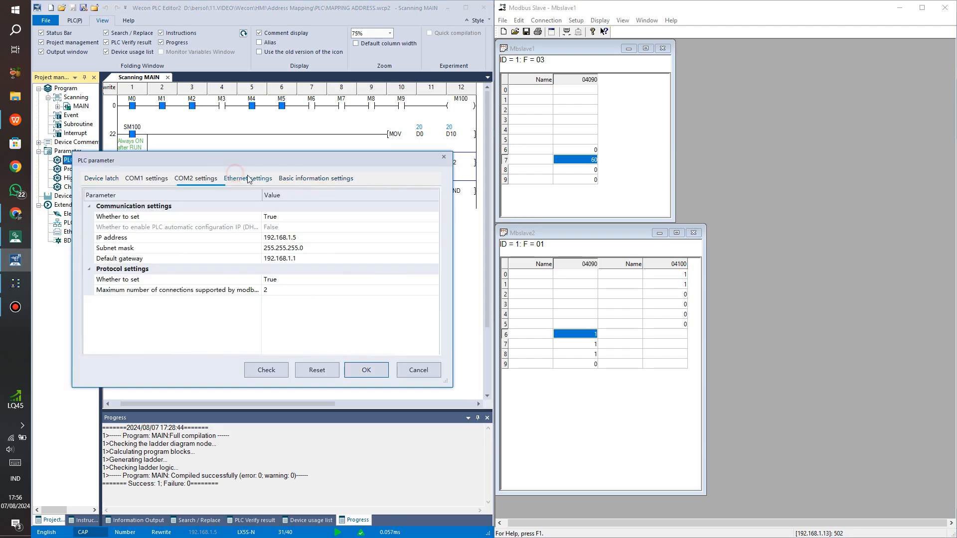
{"action": "left_click", "coordinate": [443, 157]}
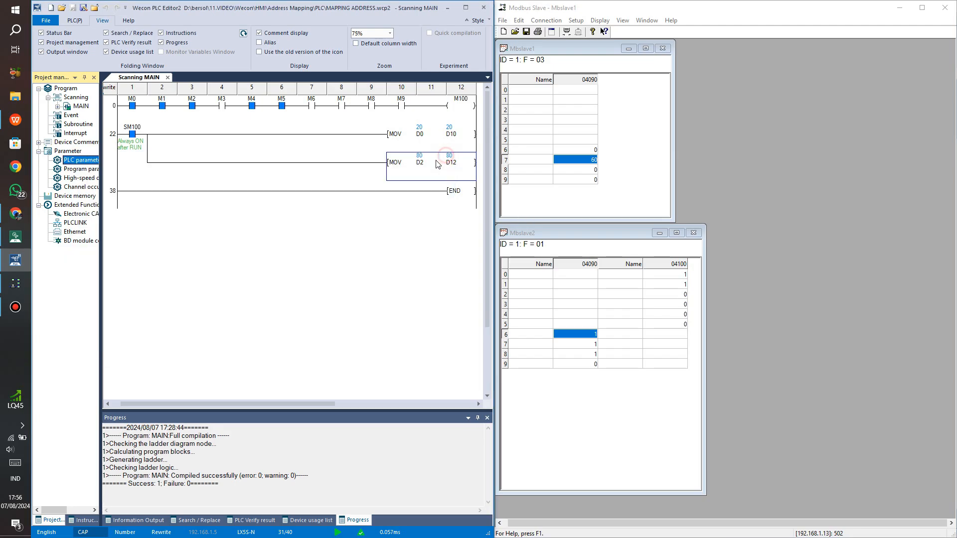
Bring Wecon PLC Editor2 and Modbus Slave up side by side to compare the ladder with the slave registers.
{"action": "left_click", "coordinate": [14, 221]}
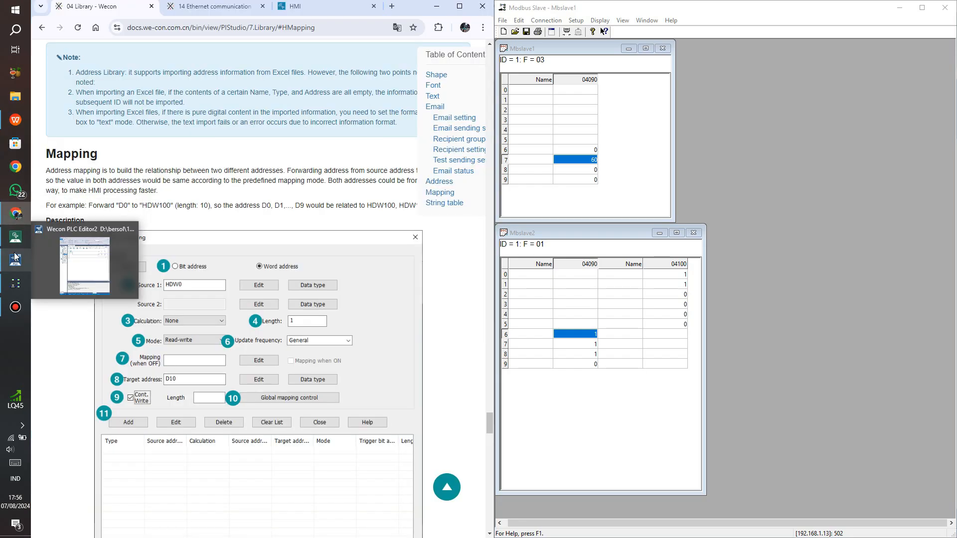
{"action": "left_click", "coordinate": [13, 248]}
{"action": "left_click", "coordinate": [15, 260]}
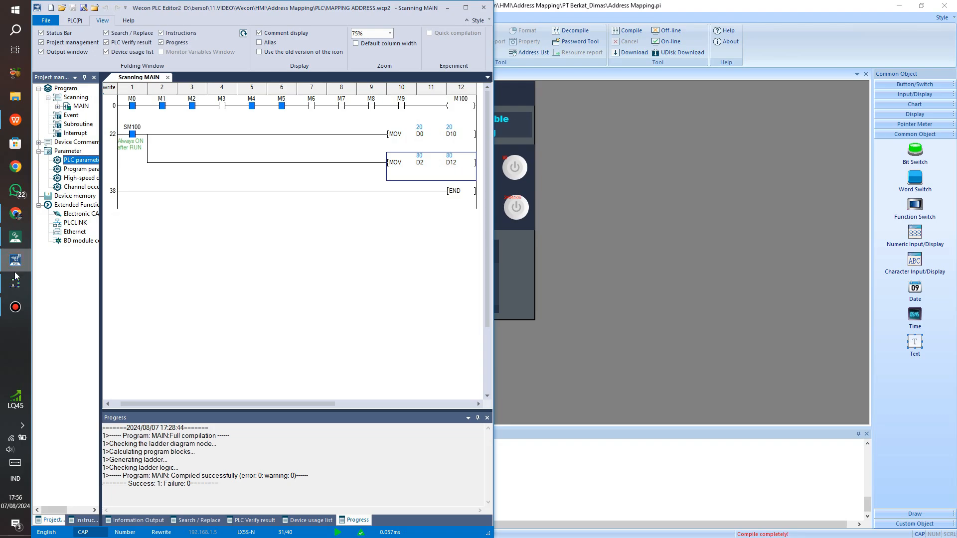
{"action": "left_click", "coordinate": [17, 282]}
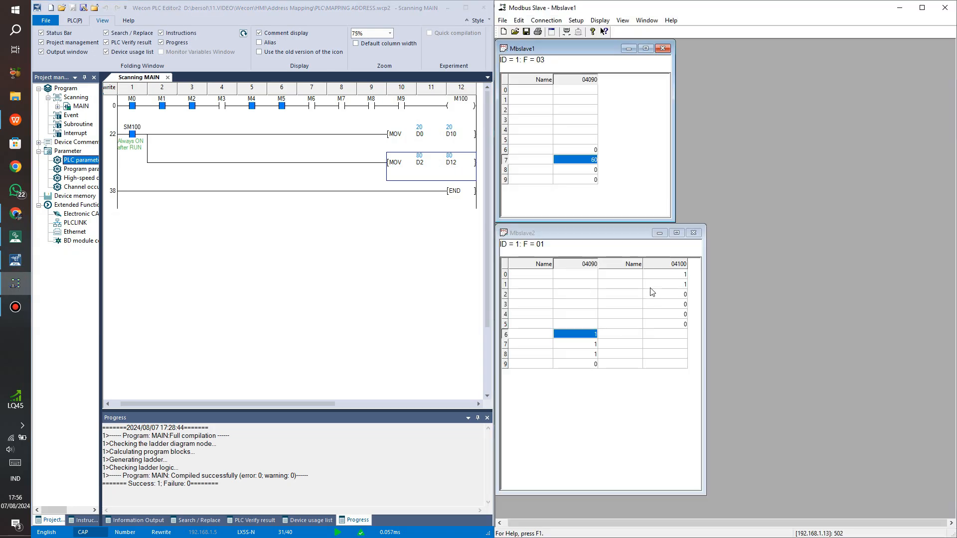